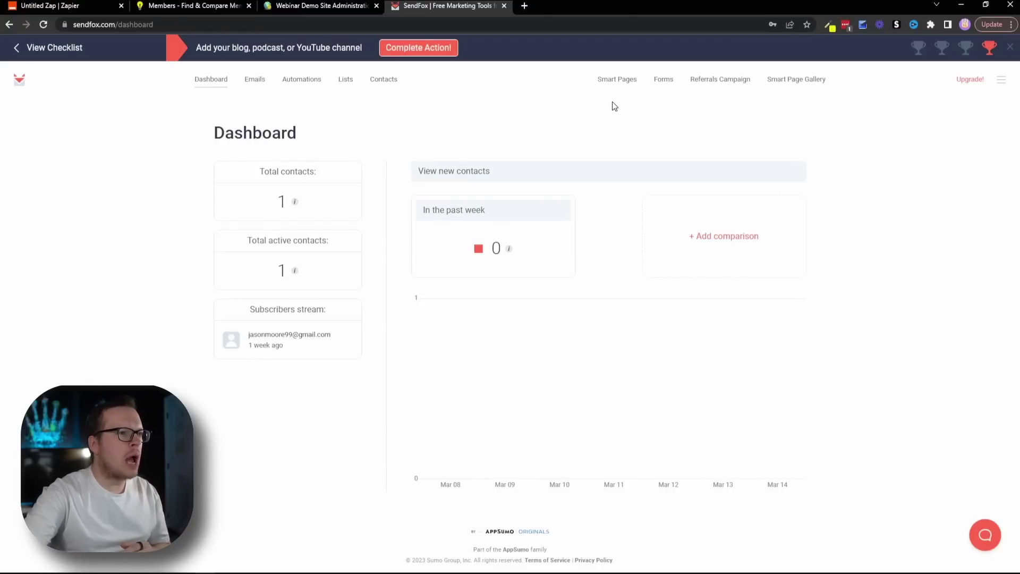
From Smart Pages, open the General Sign Up Form's live page in a new tab
left_click(618, 83)
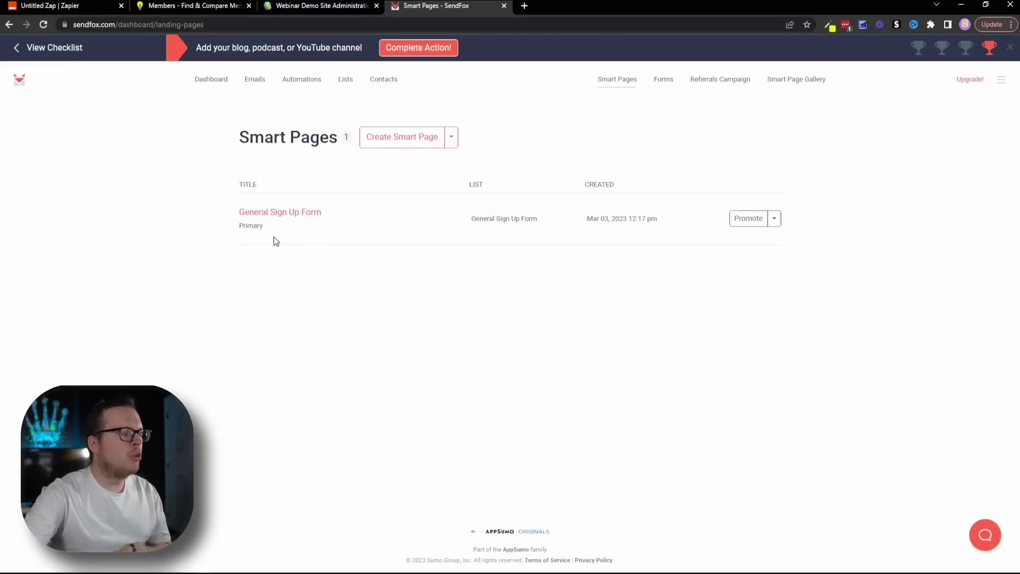
left_click(774, 218)
left_click(726, 196)
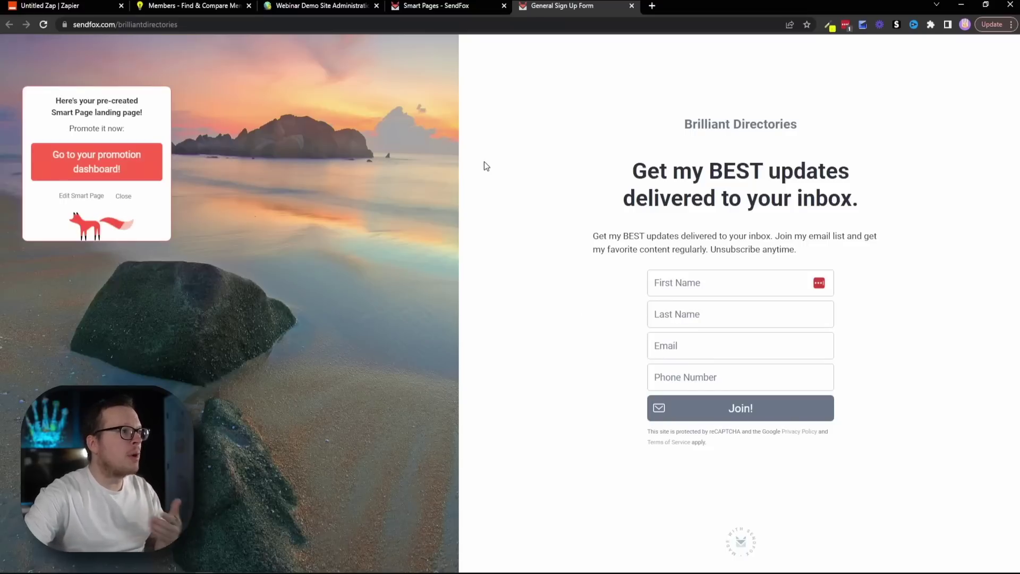
Review the 84 Subscriber Member Community listings, then go to Zapier's Zaps list
left_click(203, 5)
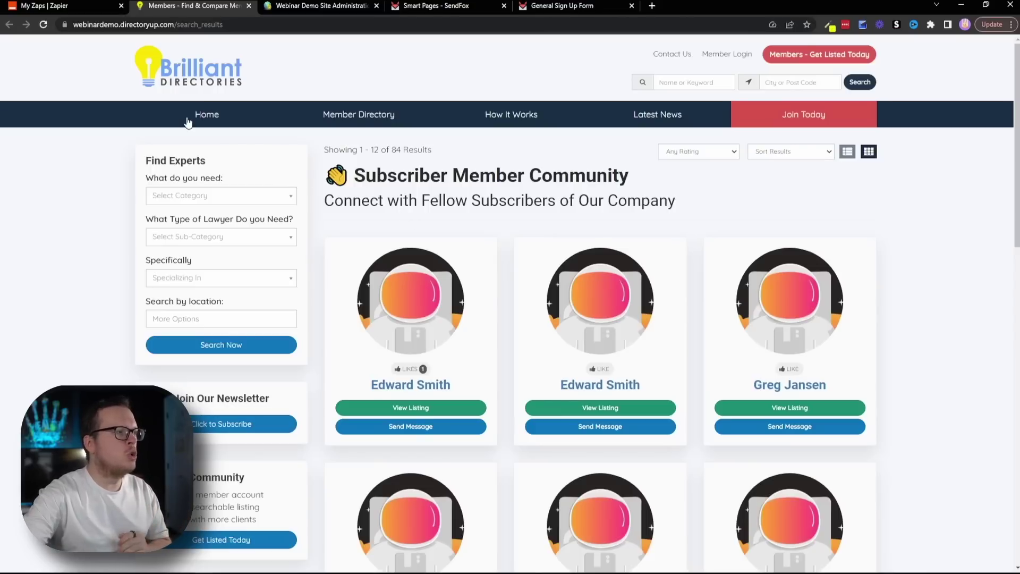
left_click(44, 5)
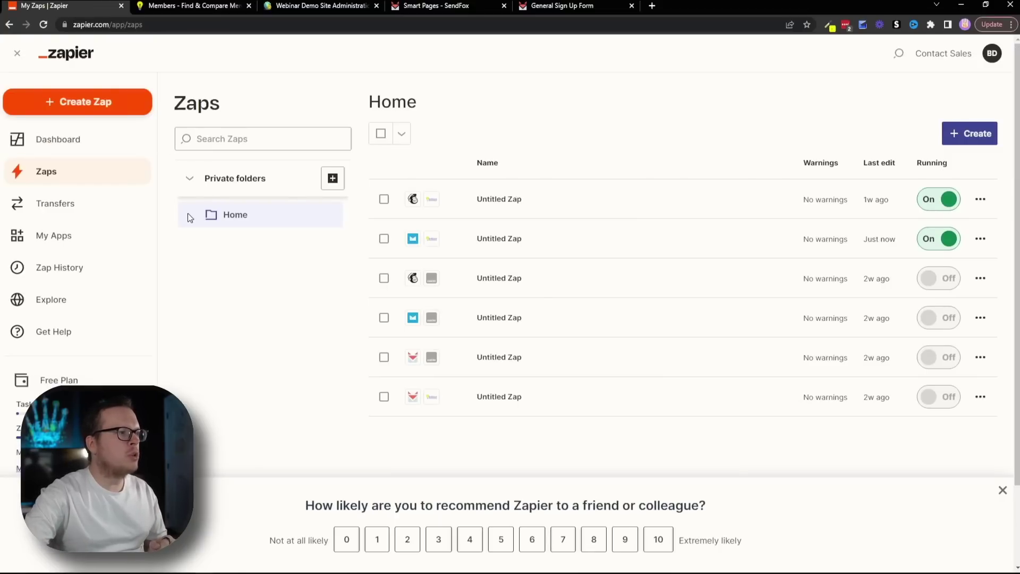
Create a new zap with SendFox as the trigger app and New Contact as its event
left_click(83, 109)
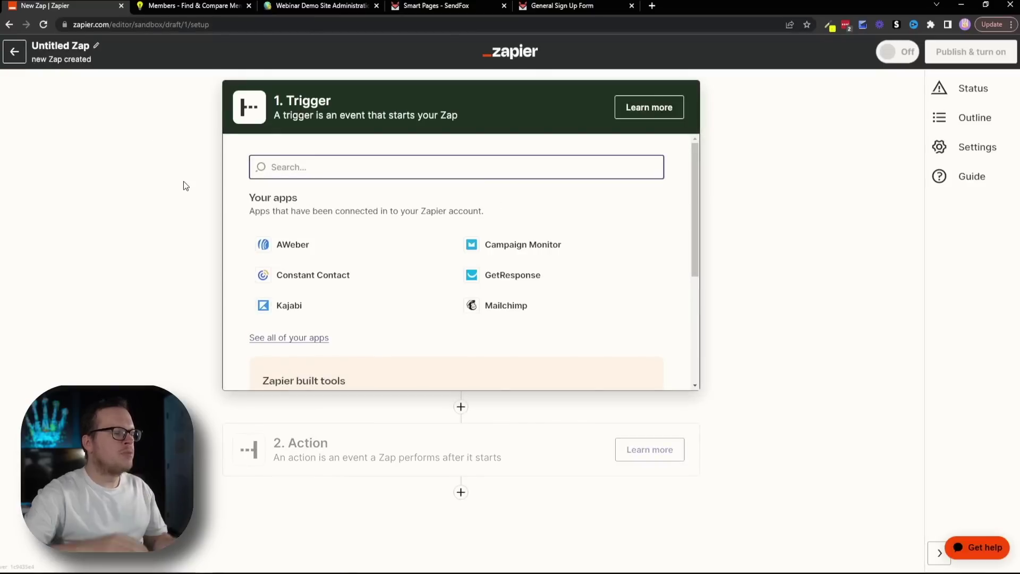
type("sendfox")
left_click(316, 232)
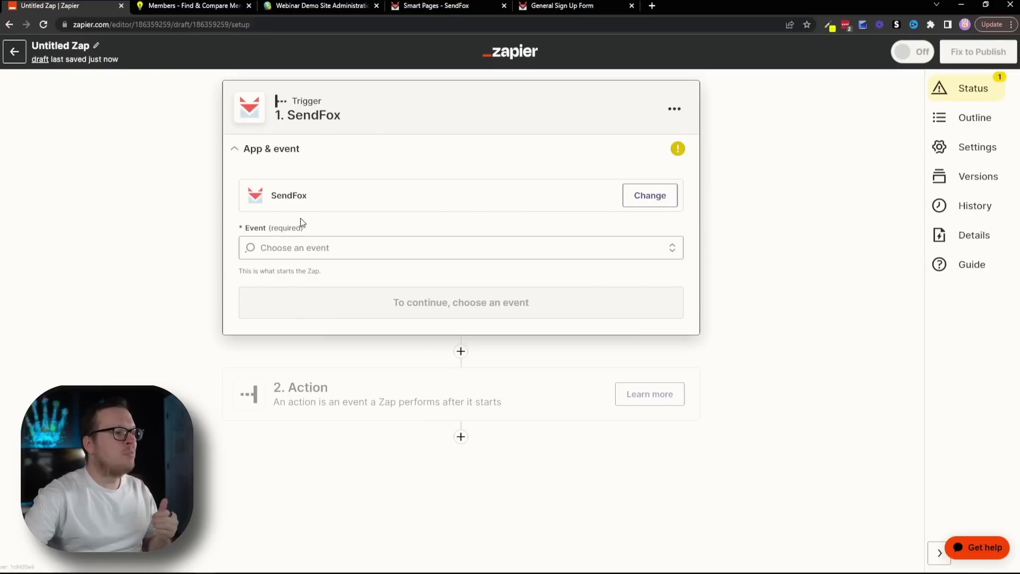
left_click(333, 247)
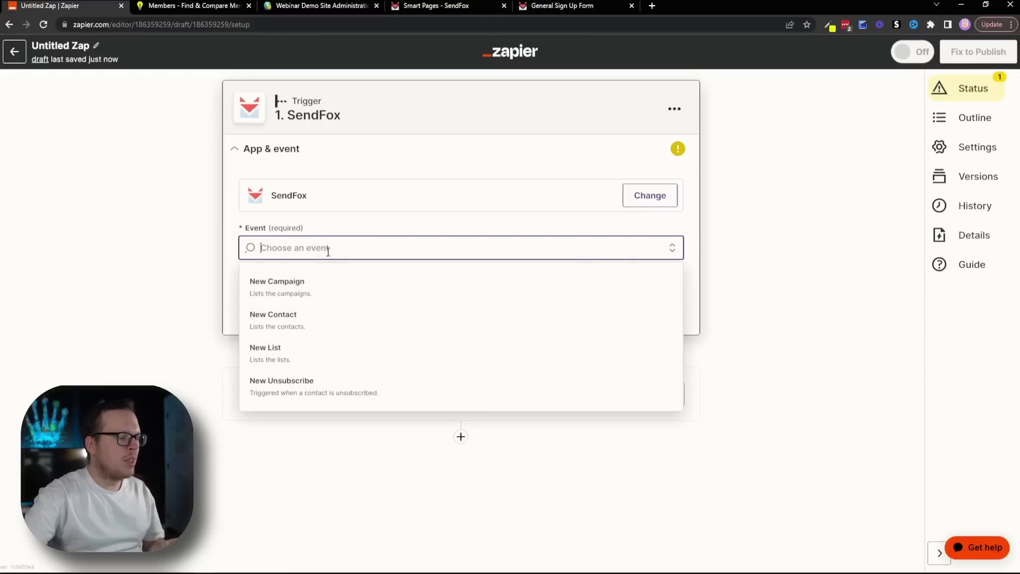
left_click(300, 322)
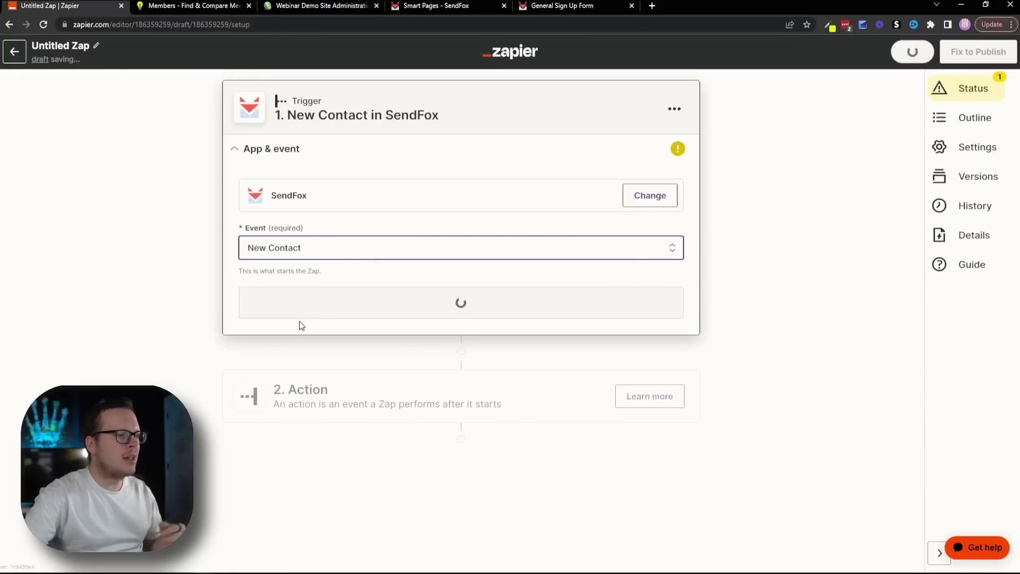
left_click(410, 311)
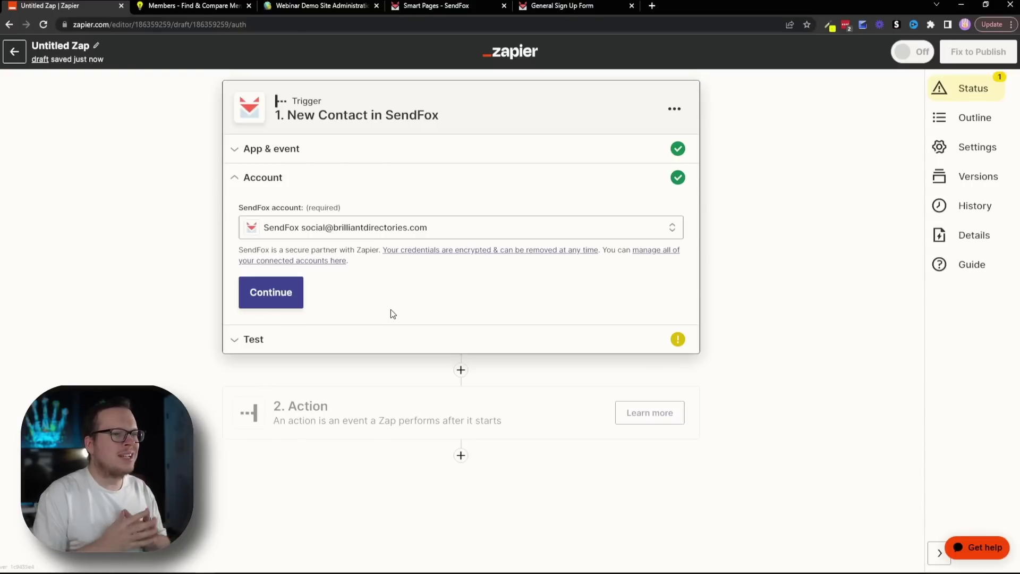
Connect the original SendFox account and test the trigger to get a sample contact
left_click(438, 233)
left_click(443, 360)
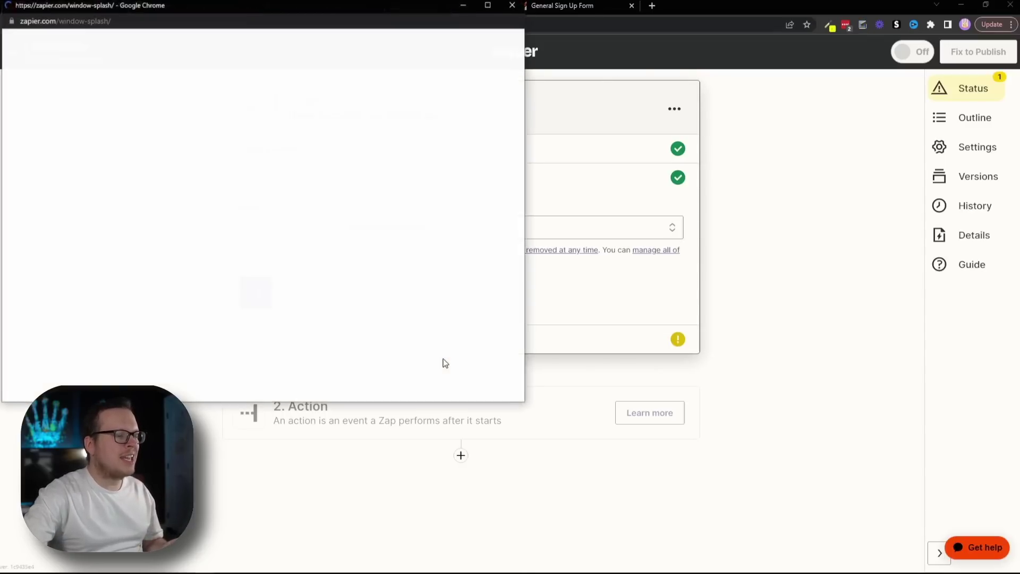
mouse_move(176, 6)
left_mouse_down()
mouse_move(299, 75)
mouse_move(403, 70)
left_mouse_up()
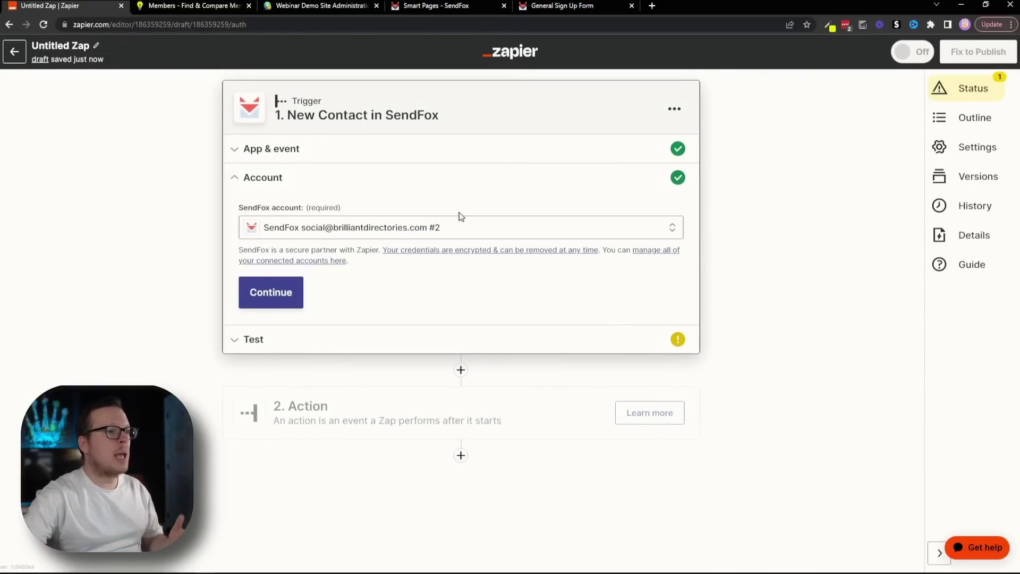
left_click(437, 228)
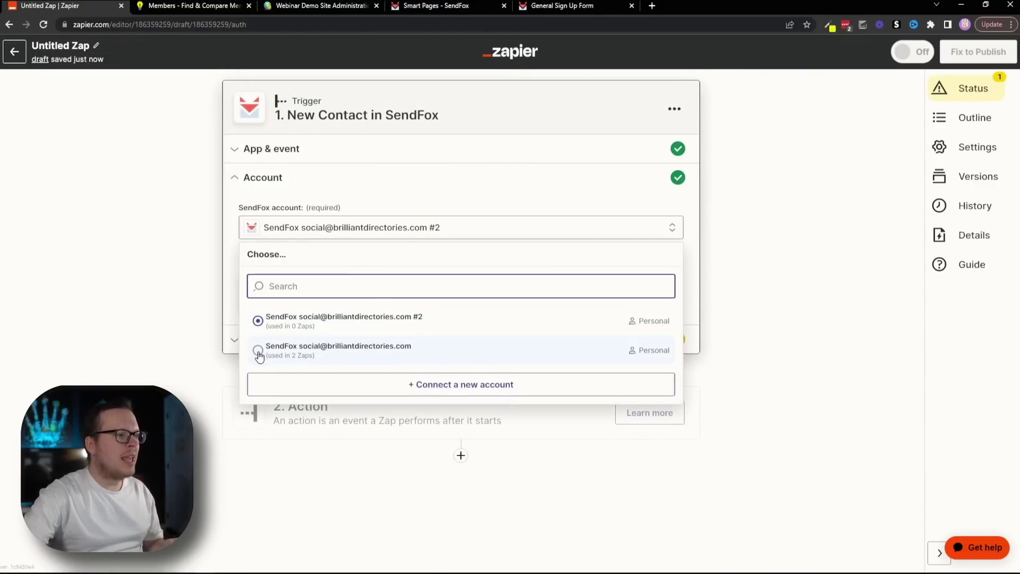
left_click(258, 351)
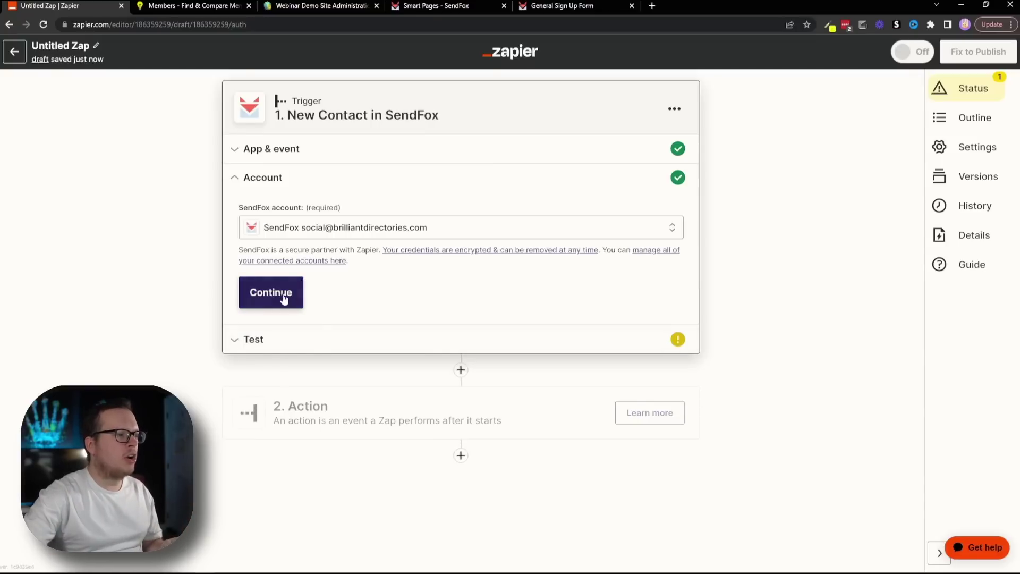
left_click(283, 294)
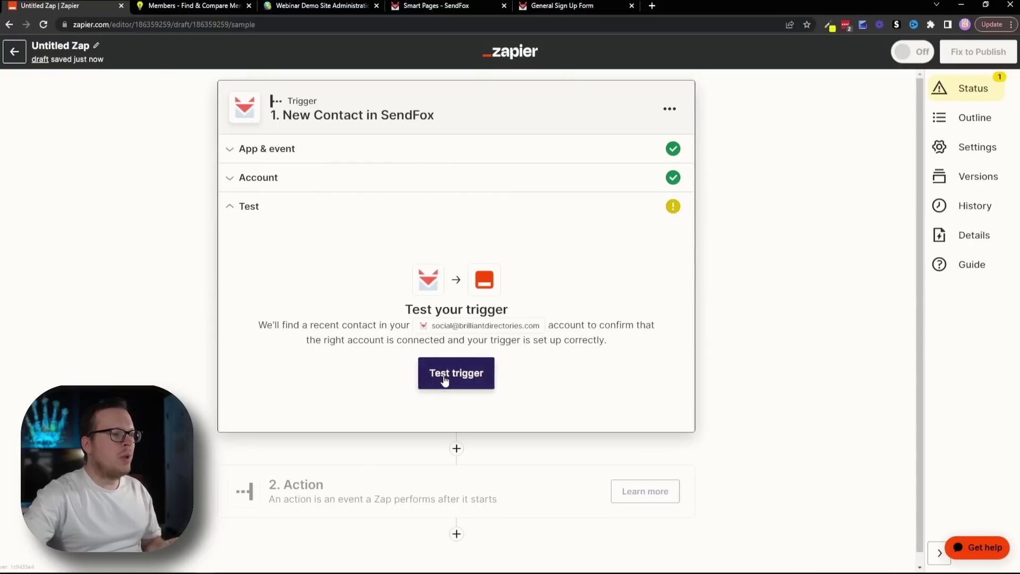
left_click(448, 378)
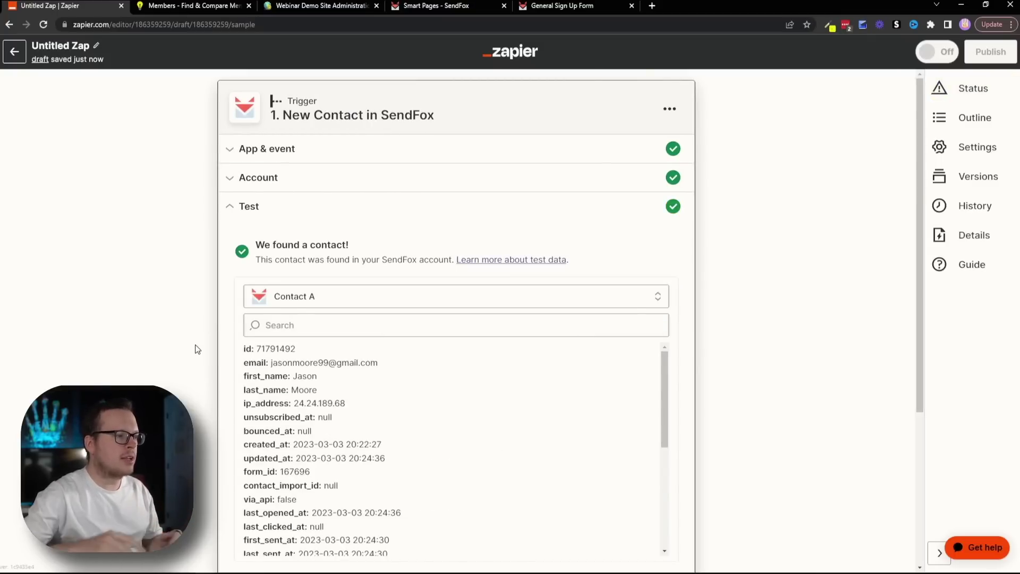
scroll(199, 345, "down", 2)
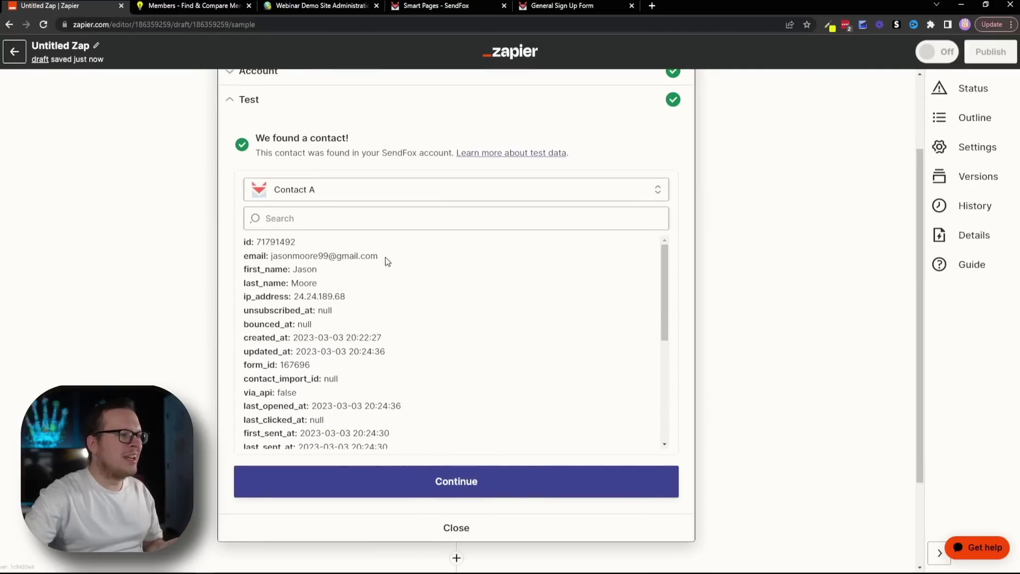
left_click_drag(386, 256, 269, 256)
left_click(355, 296)
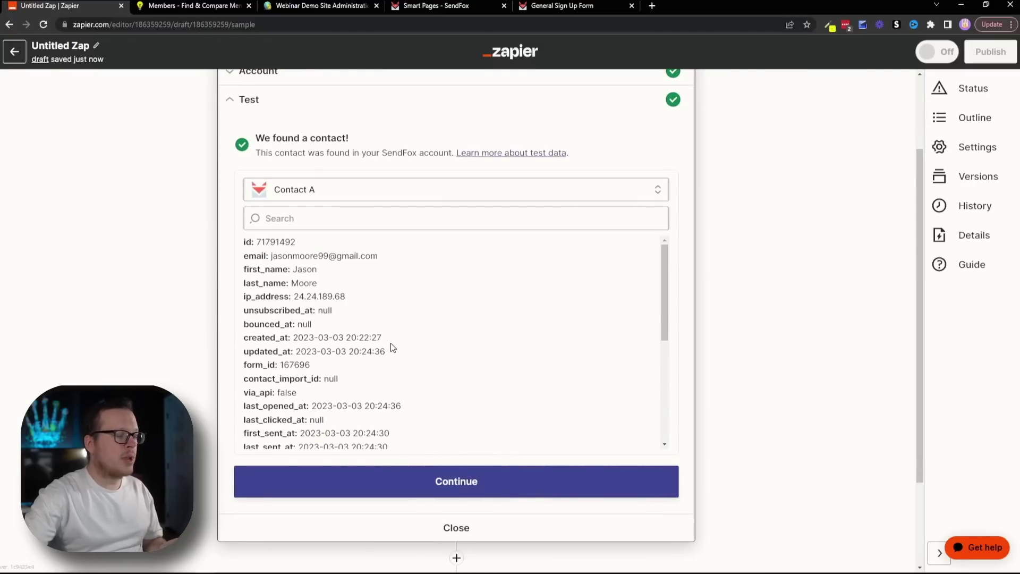
Add a Brilliant Directories action with the Create User event
left_click(458, 484)
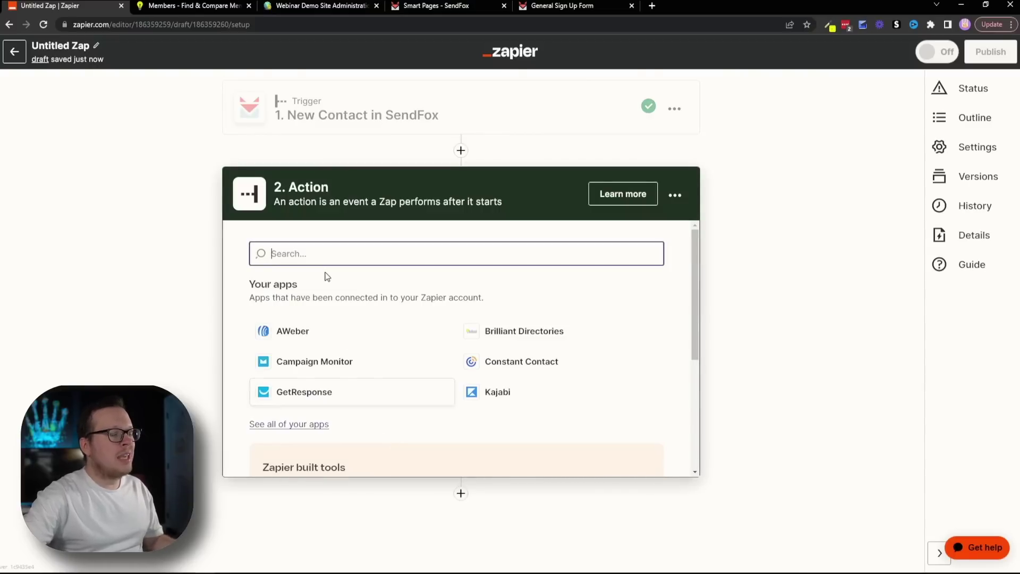
left_click(493, 336)
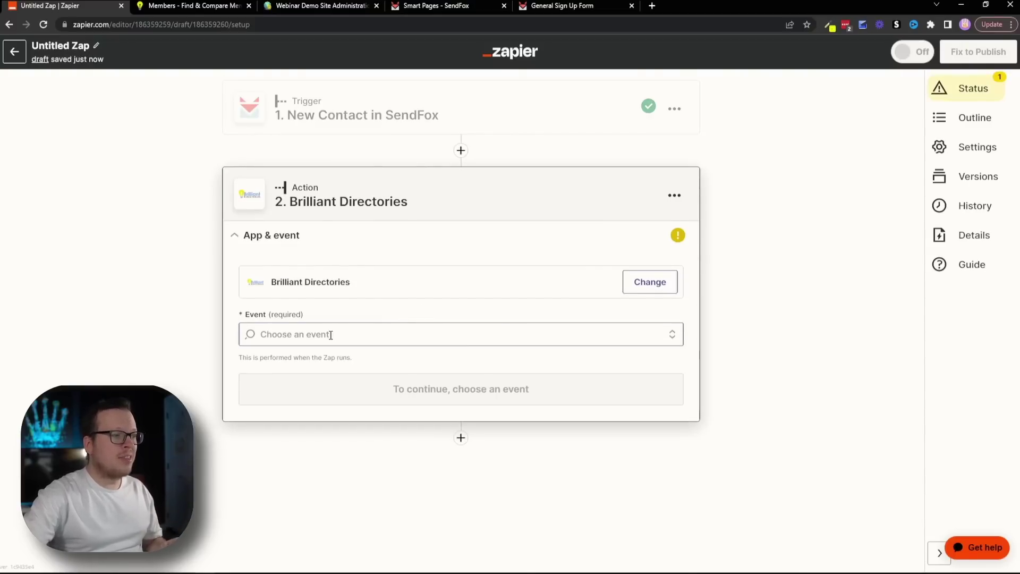
left_click(331, 334)
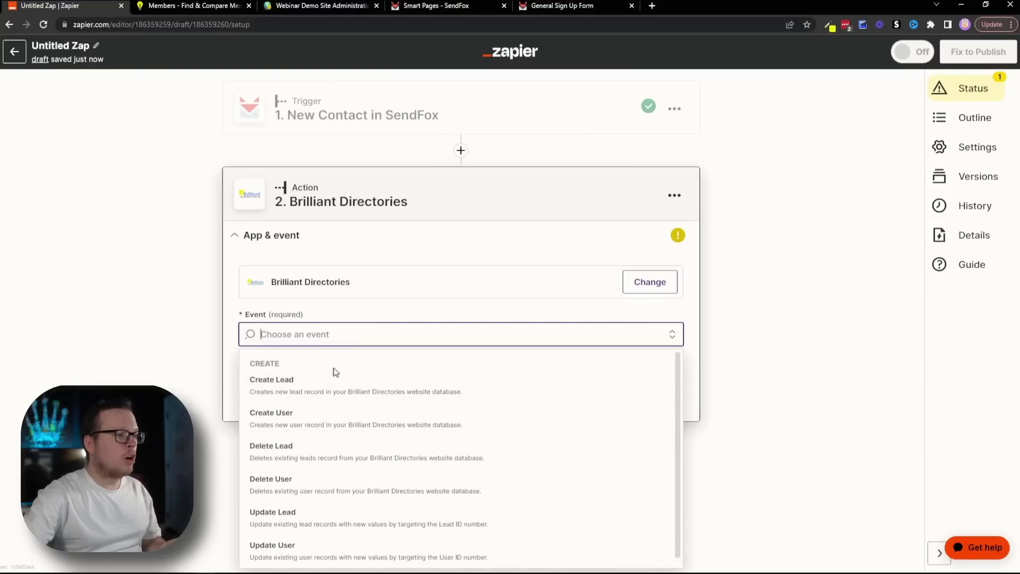
left_click(293, 426)
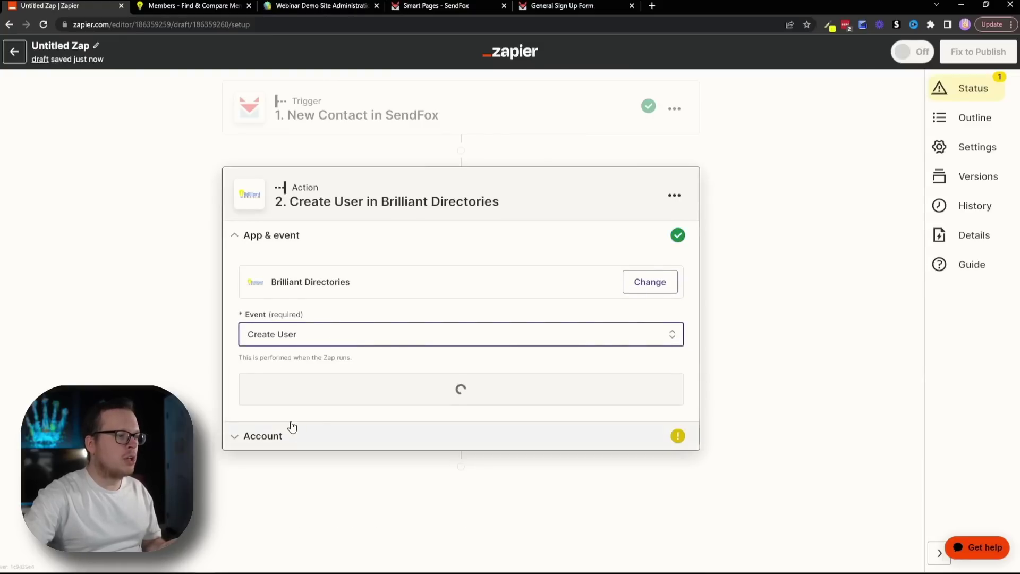
left_click(443, 403)
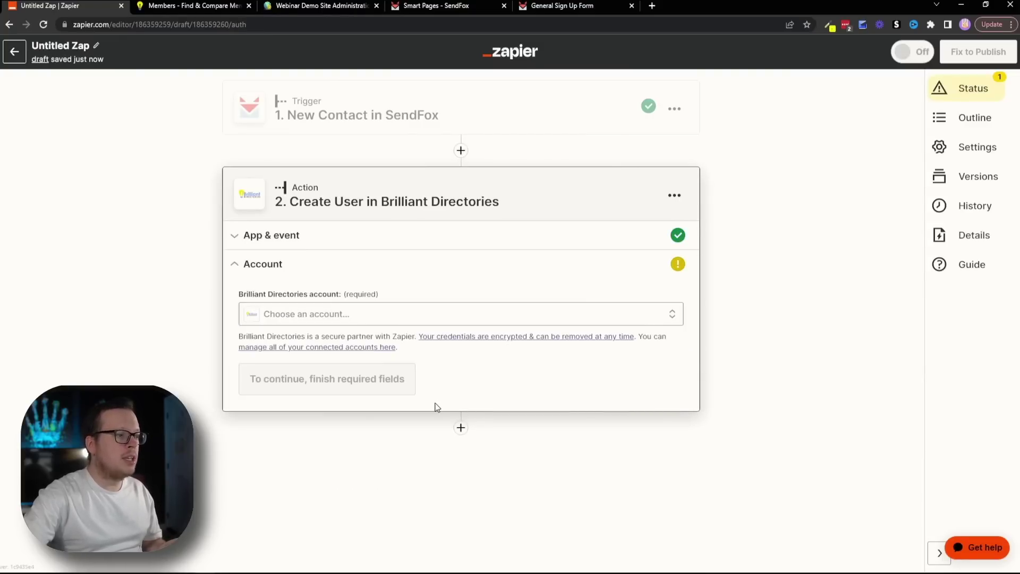
Start connecting a new Brilliant Directories account and open the site's API Details page
left_click(389, 321)
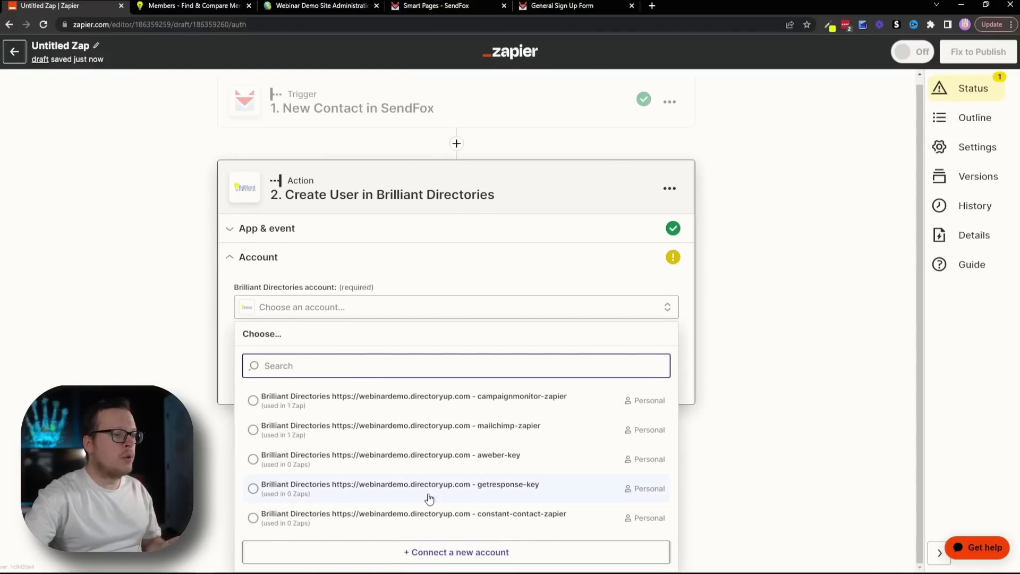
left_click(441, 556)
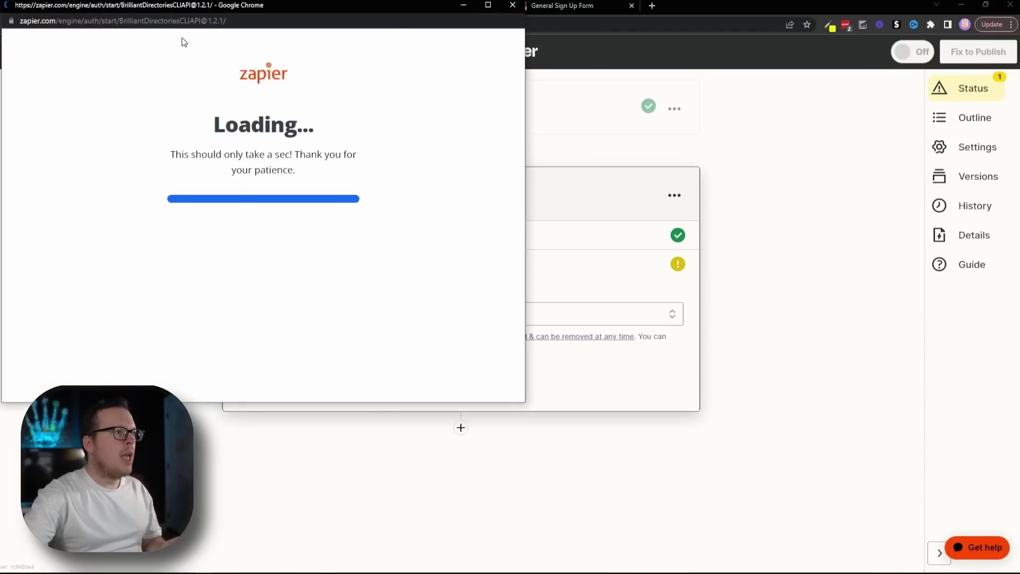
left_click_drag(179, 6, 407, 84)
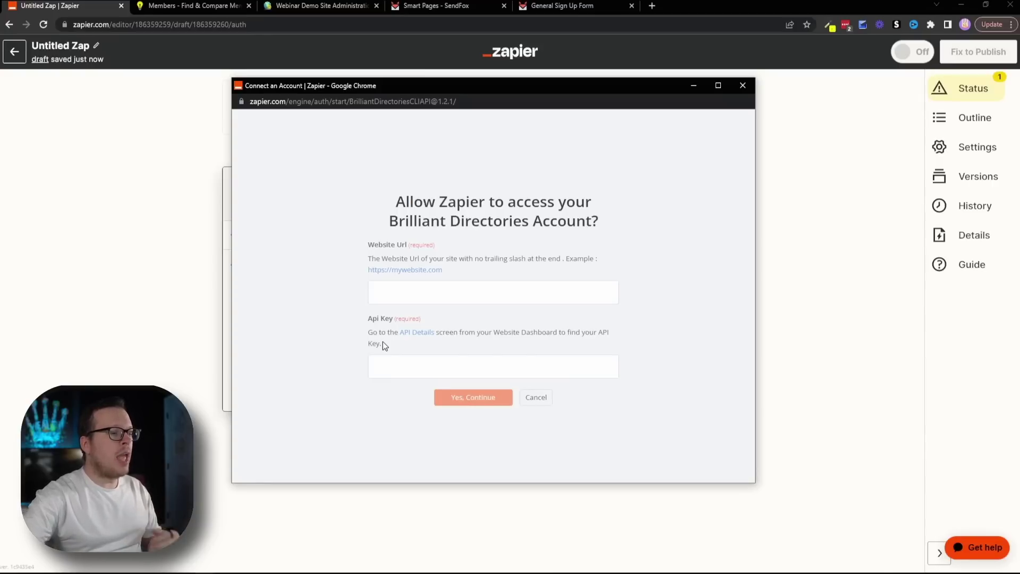
left_click(417, 332)
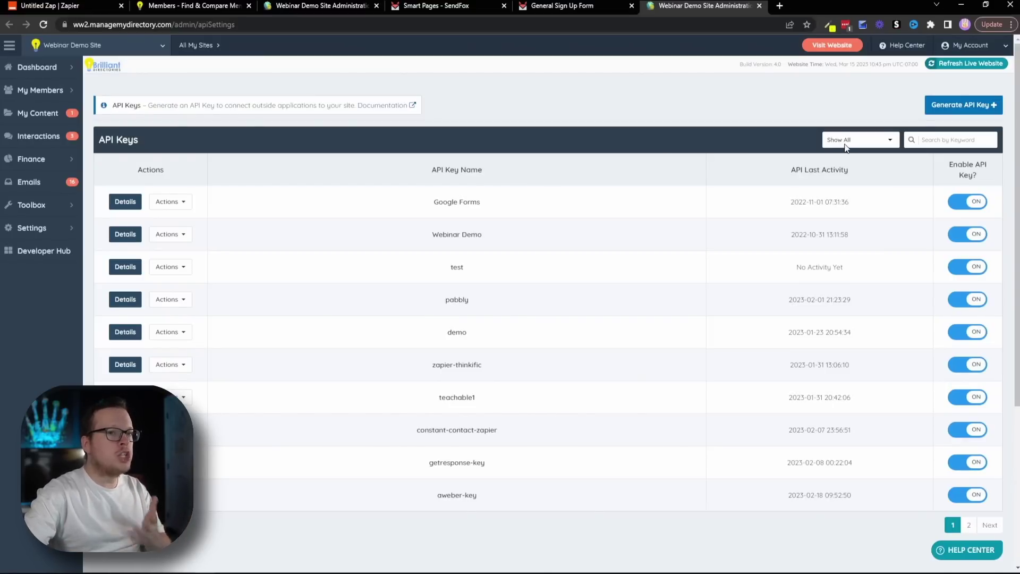
Generate and save an API key nicknamed sendfox-zapier, copy its token, and close the confirmation
left_click(943, 107)
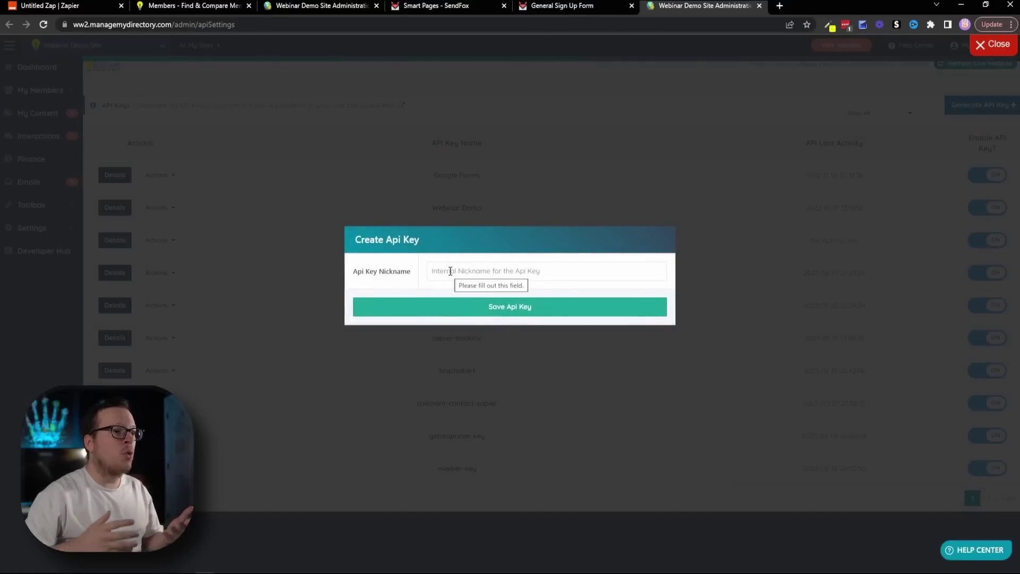
left_click(450, 271)
type("sendfox-zapier")
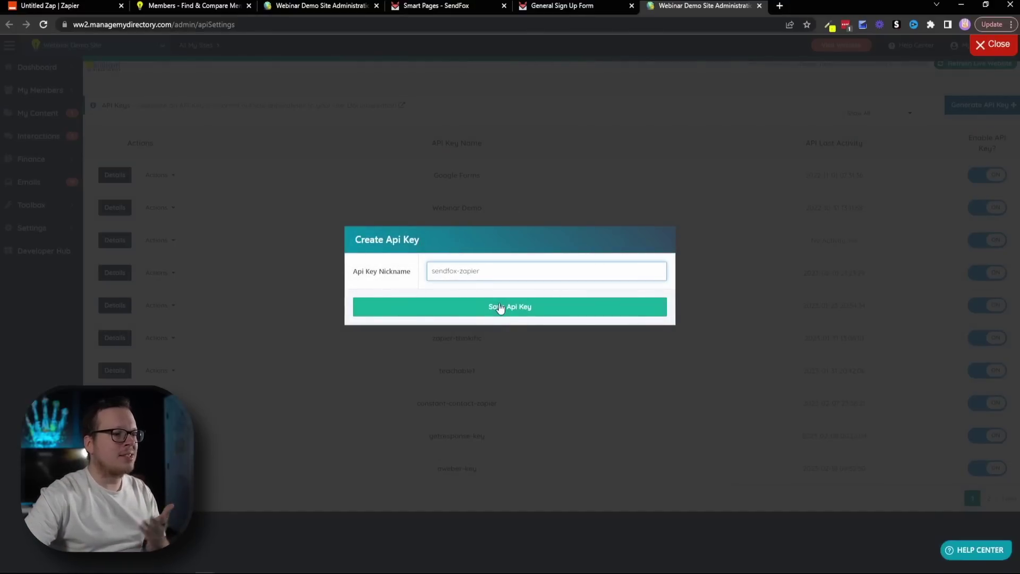
left_click(501, 313)
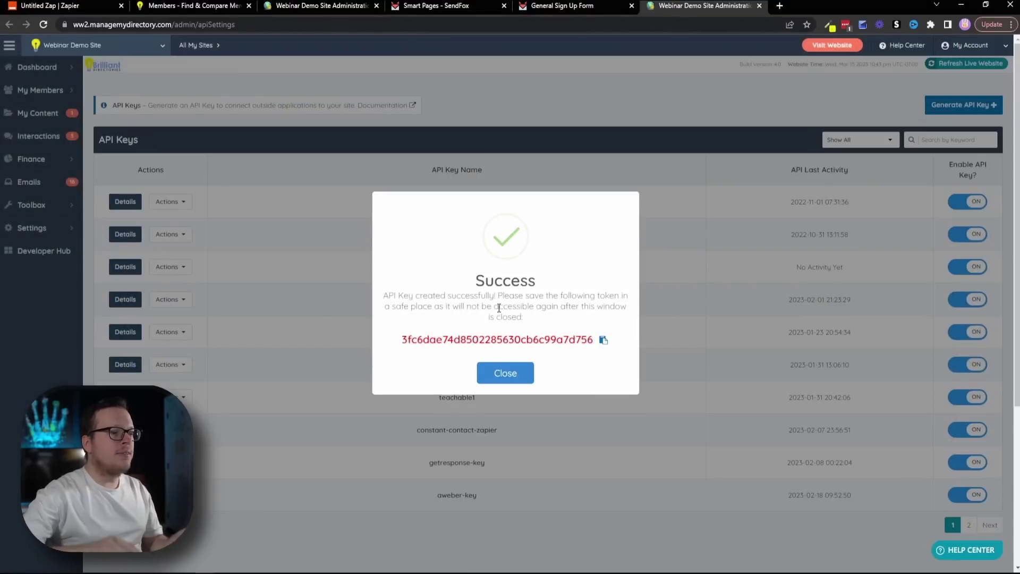
left_click(603, 340)
left_click(602, 90)
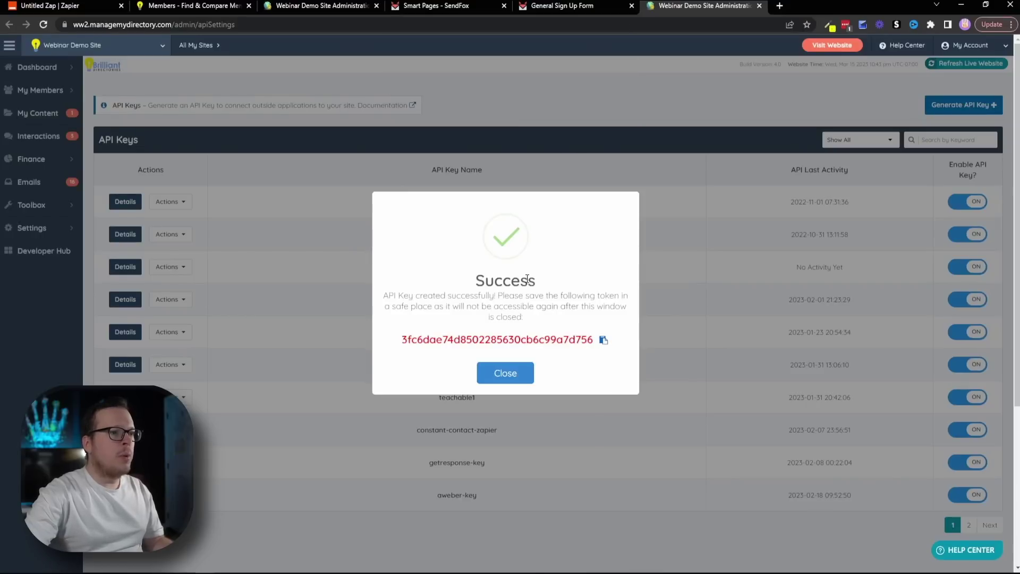
left_click(510, 378)
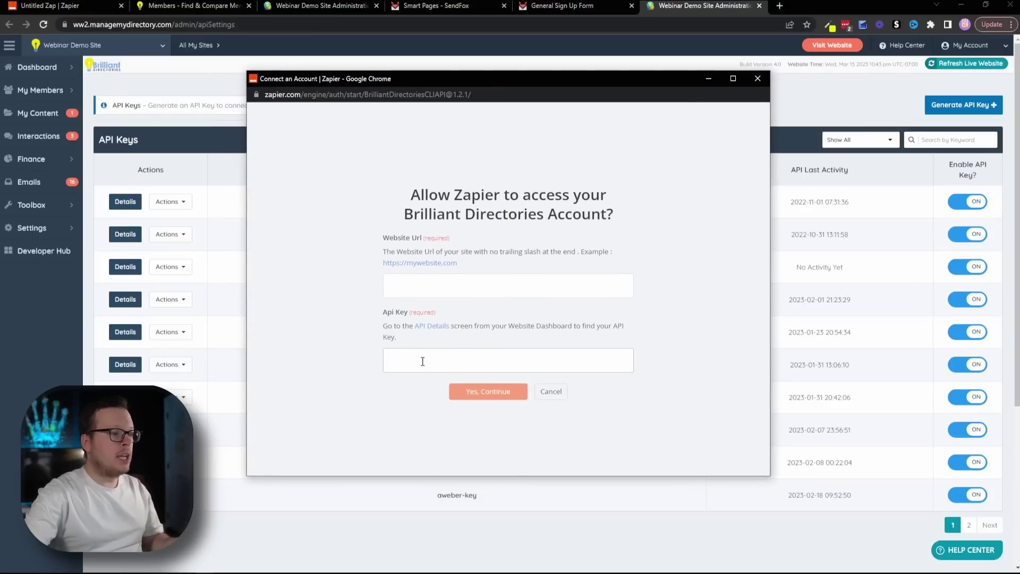
Paste the API key and the live directory site's URL into the connection form
left_click(423, 361)
key("ctrl+v")
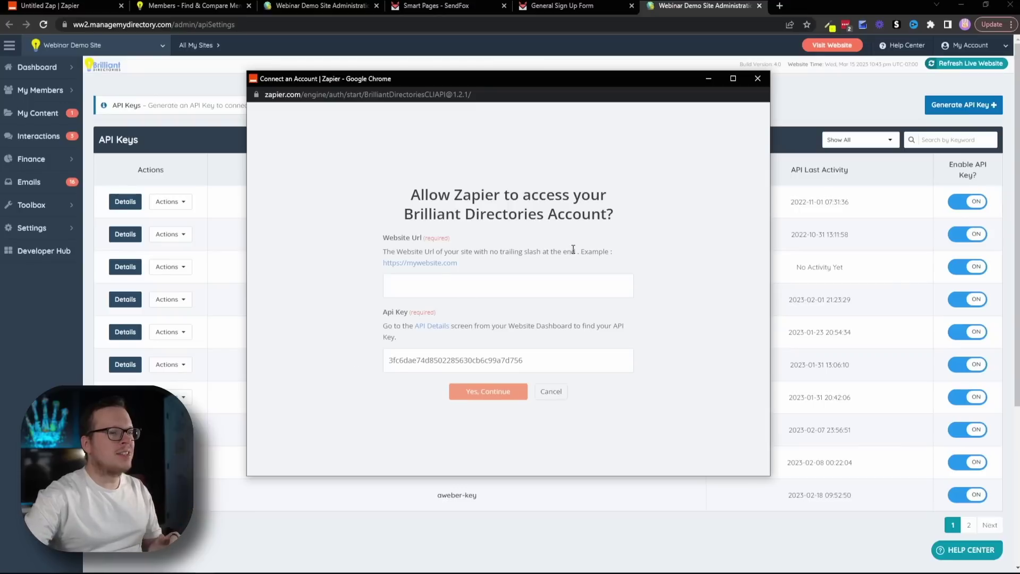
left_click(788, 107)
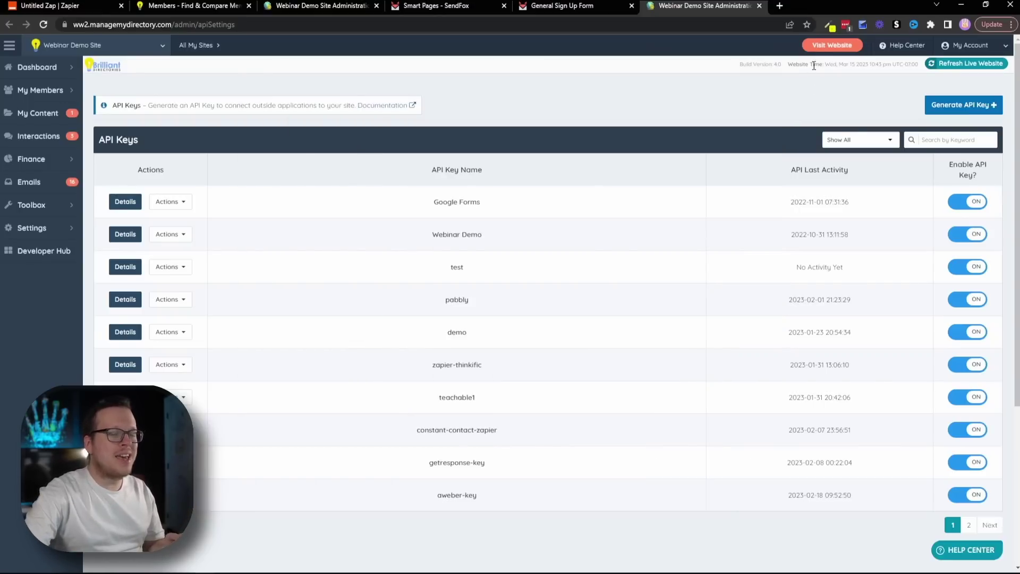
left_click(825, 47)
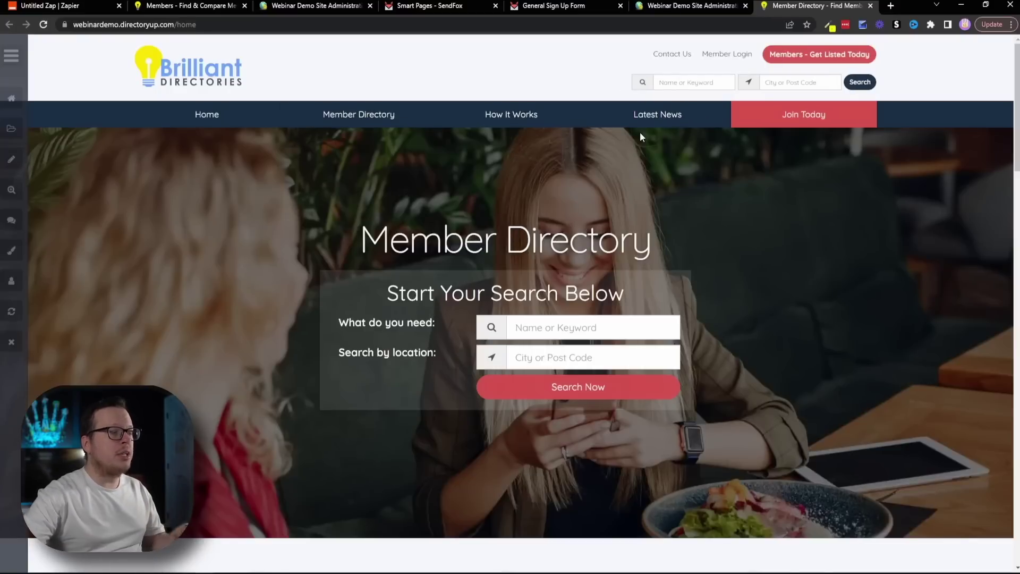
left_click(180, 24)
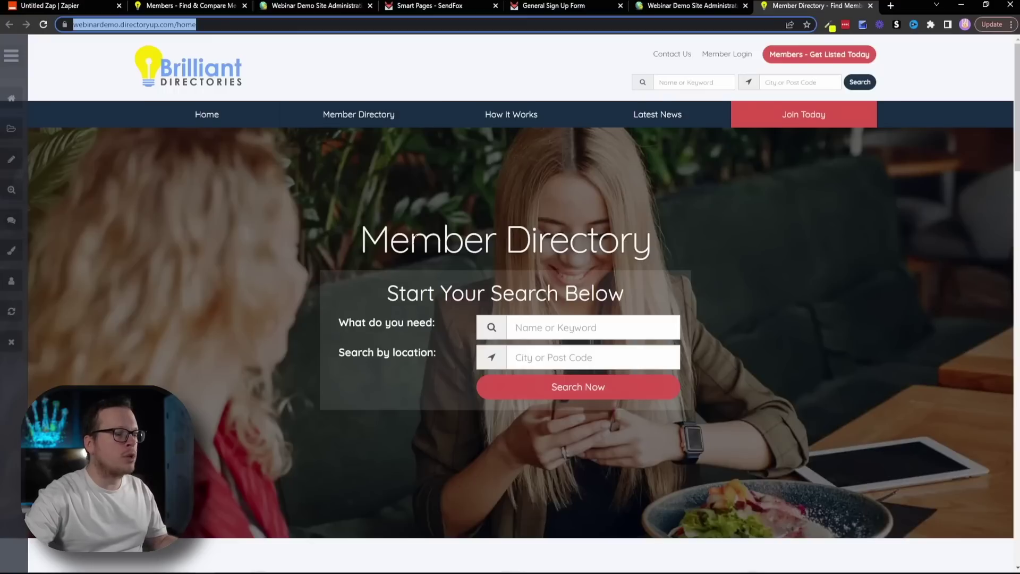
key("alt+Tab")
key("ctrl+v")
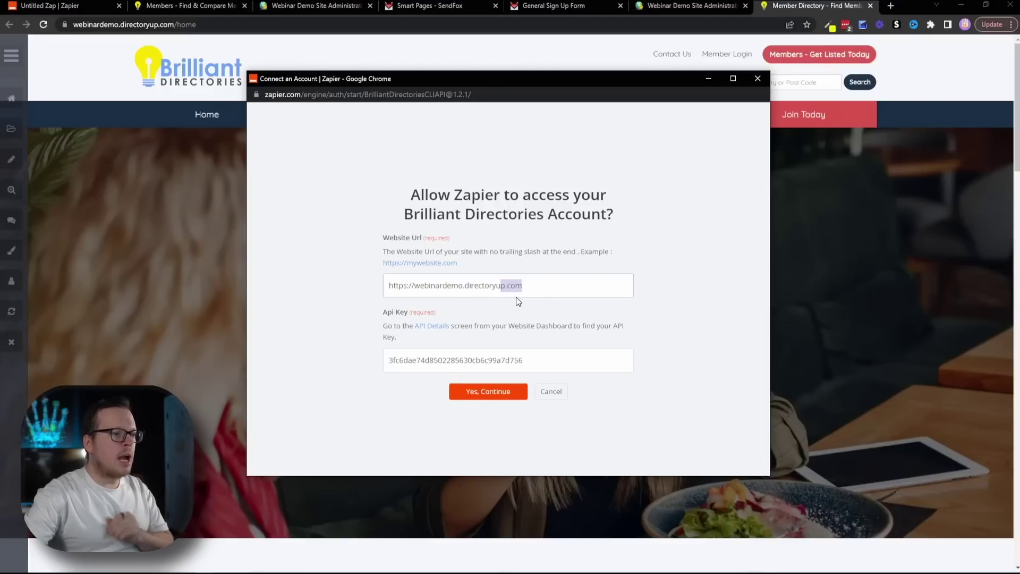
Authorize the Brilliant Directories connection and expand the Create User email, password and subscription fields
left_click(492, 396)
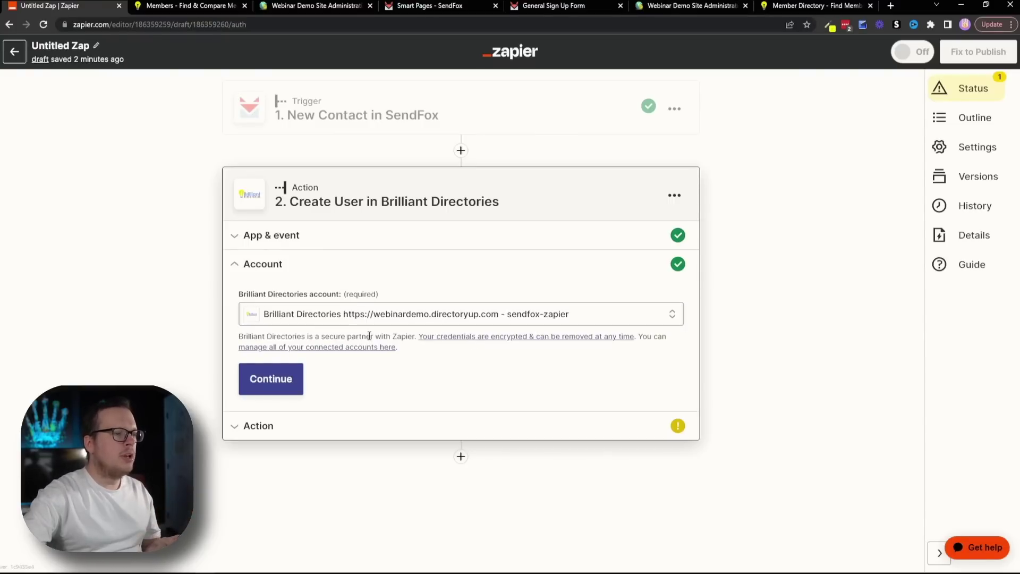
left_click(283, 383)
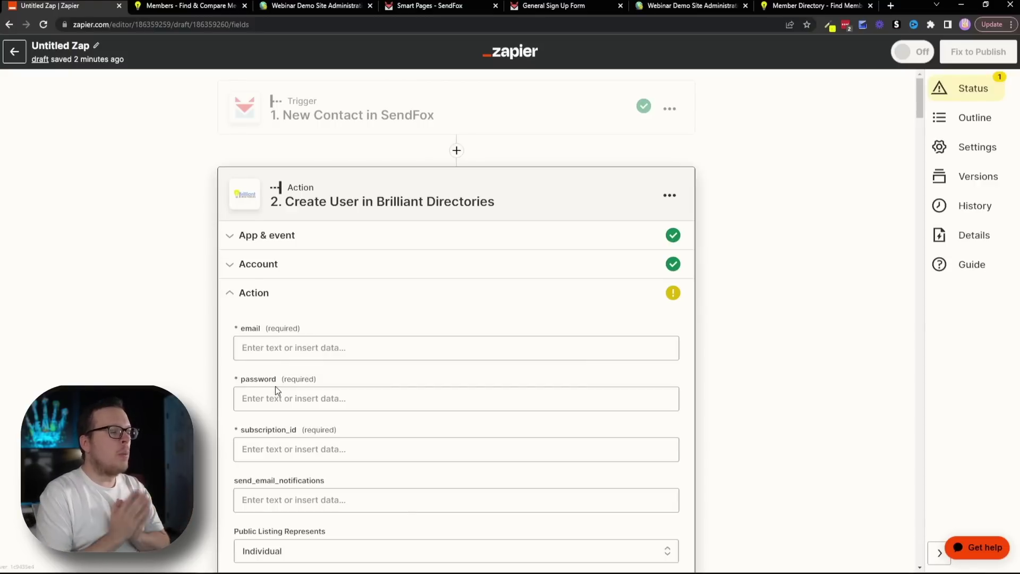
scroll(231, 393, "down", 2)
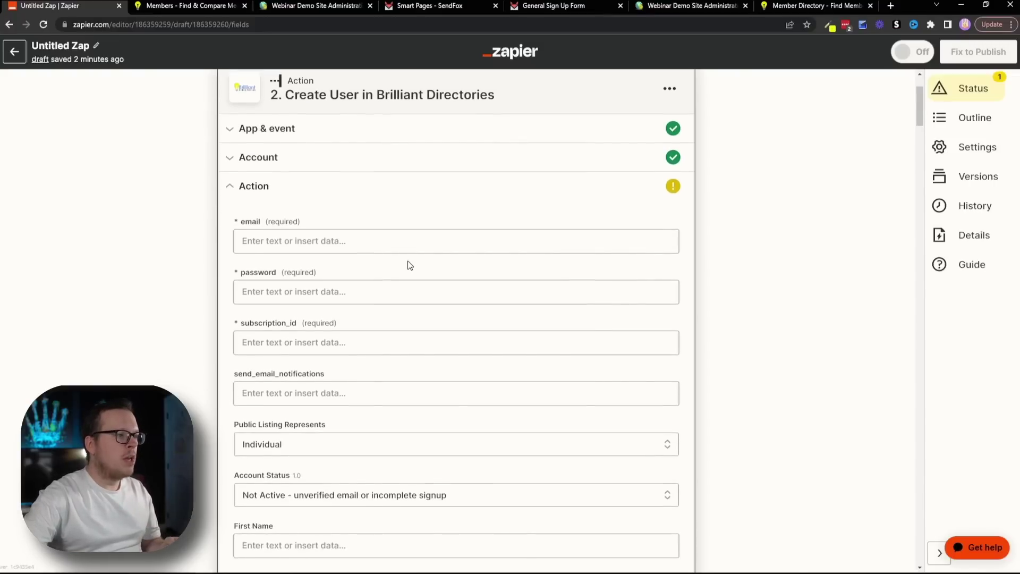
left_click(566, 5)
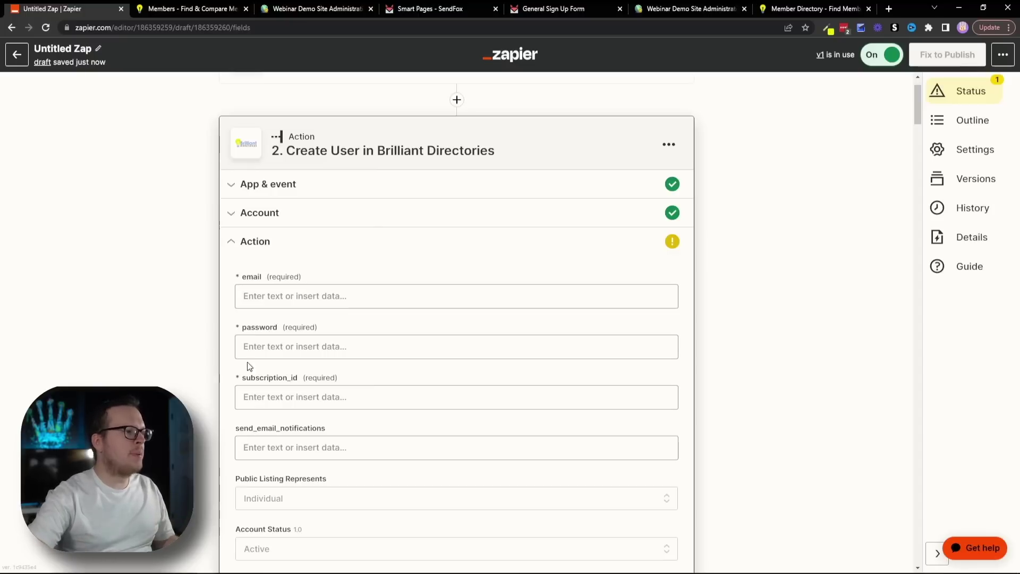
Map the SendFox contact's Email and First Name into the email and First Name fields
left_click(266, 295)
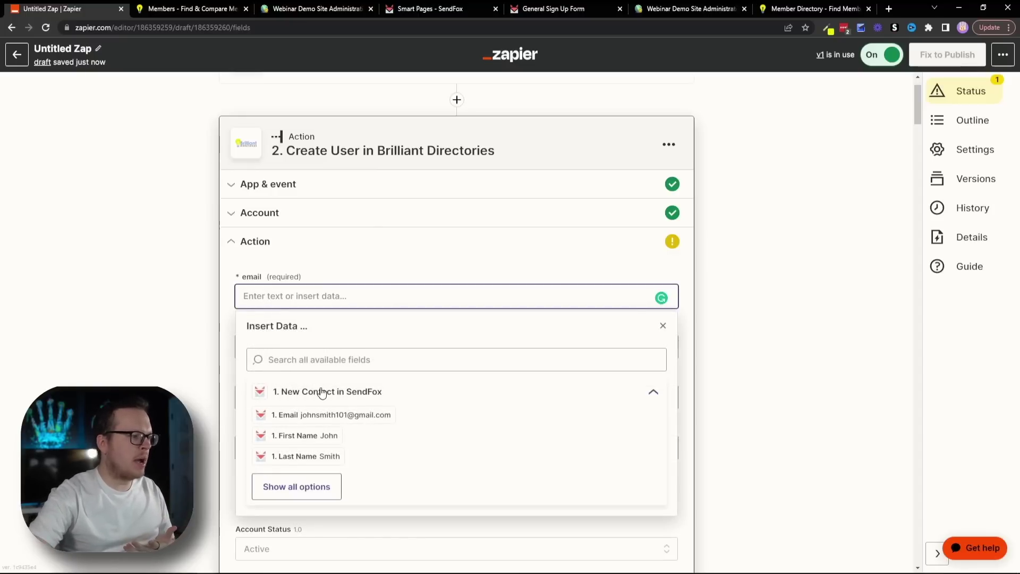
left_click(334, 414)
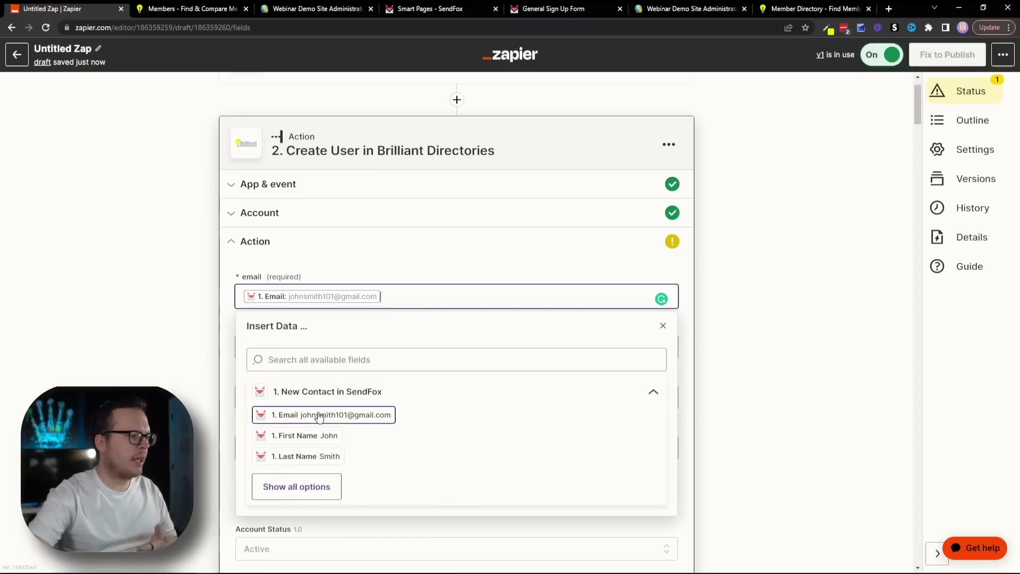
left_click(199, 374)
scroll(199, 374, "down", 2)
scroll(200, 391, "down", 1)
scroll(201, 408, "down", 1)
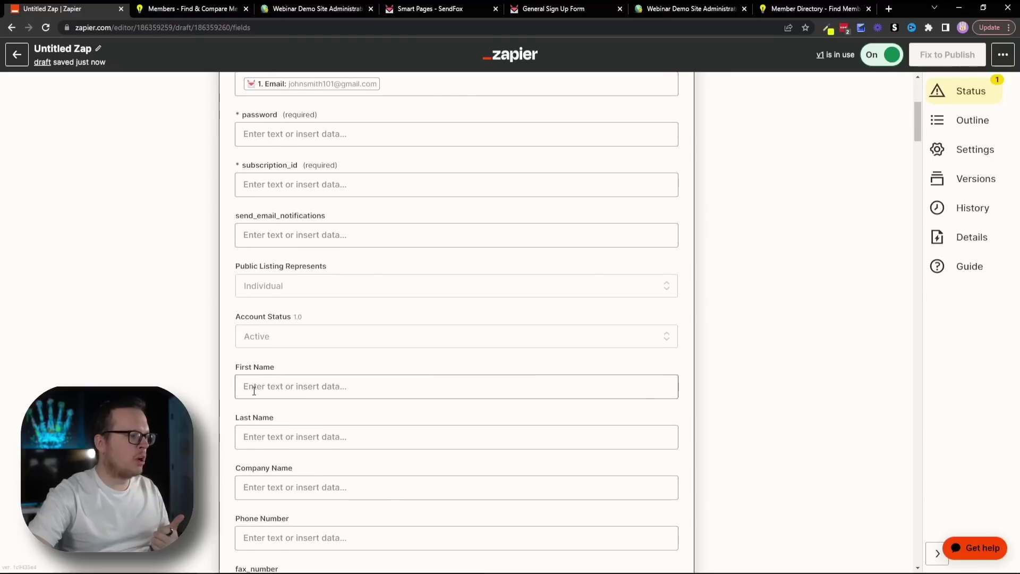
left_click(254, 390)
left_click(304, 526)
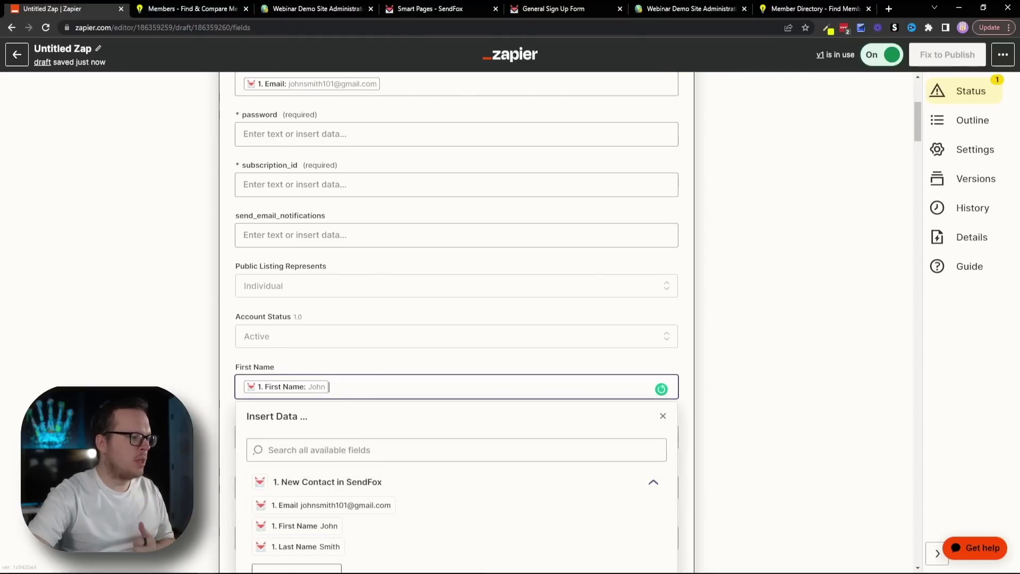
scroll(456, 318, "down", 2)
Map the contact's Last Name and phone_number into Last Name and Phone Number
left_click(257, 331)
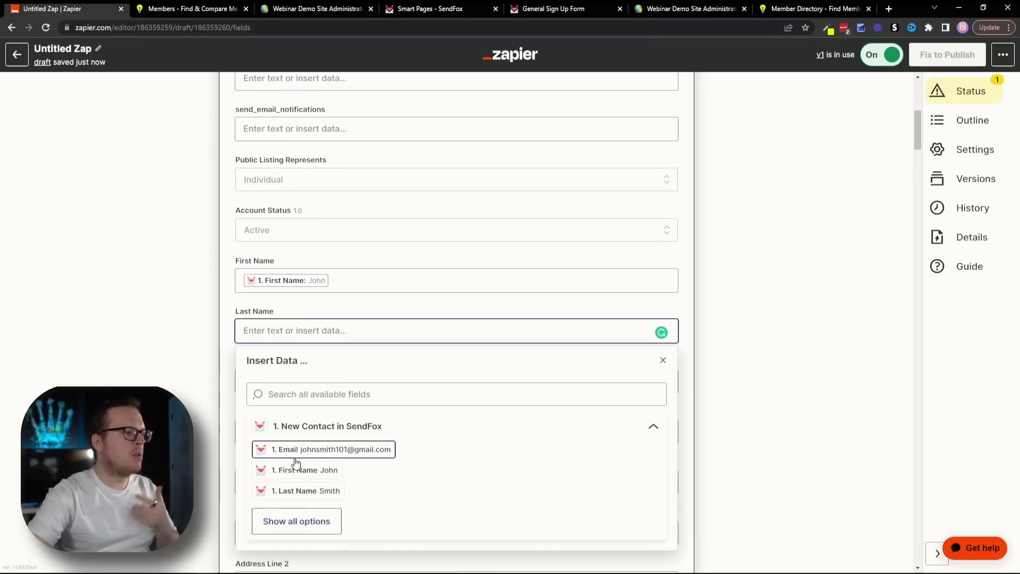
left_click(303, 491)
left_click(212, 438)
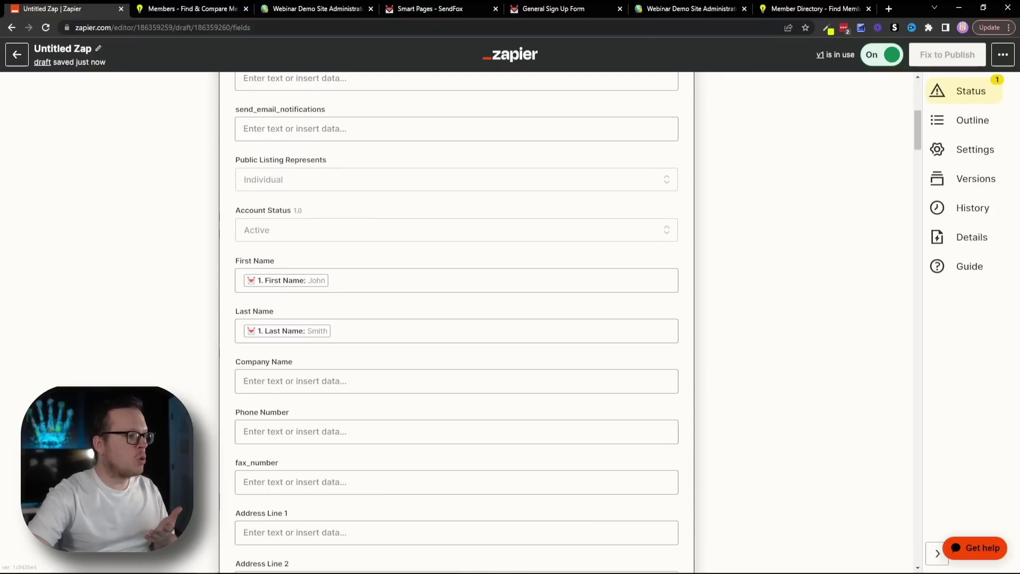
scroll(456, 320, "down", 1)
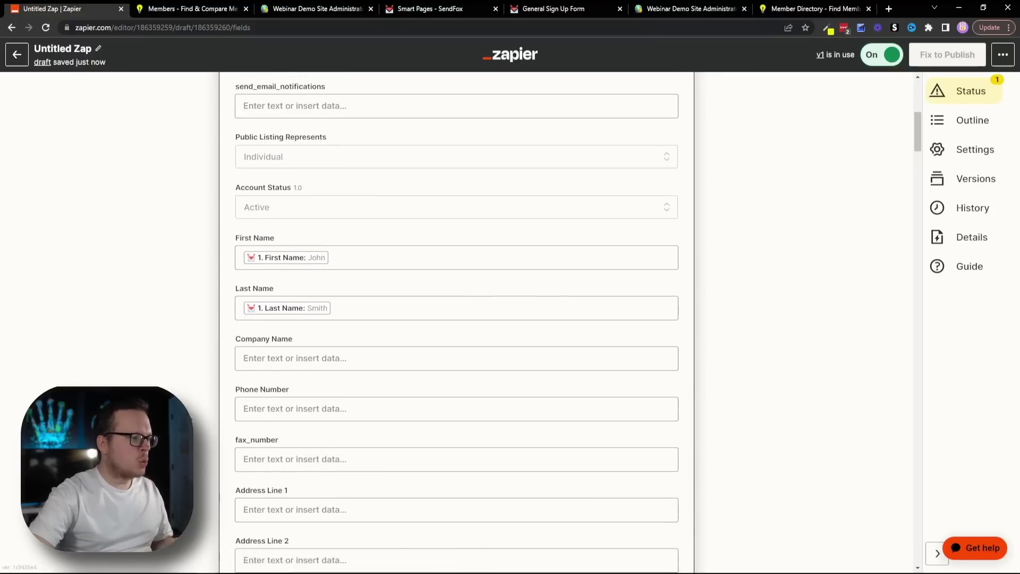
left_click(287, 379)
left_click(286, 442)
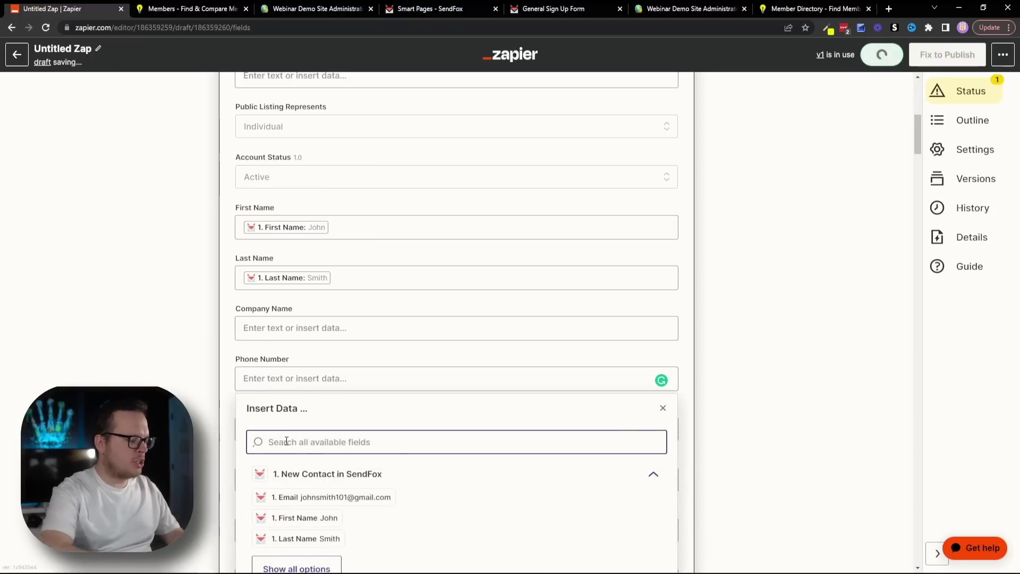
type("pho")
left_click(319, 468)
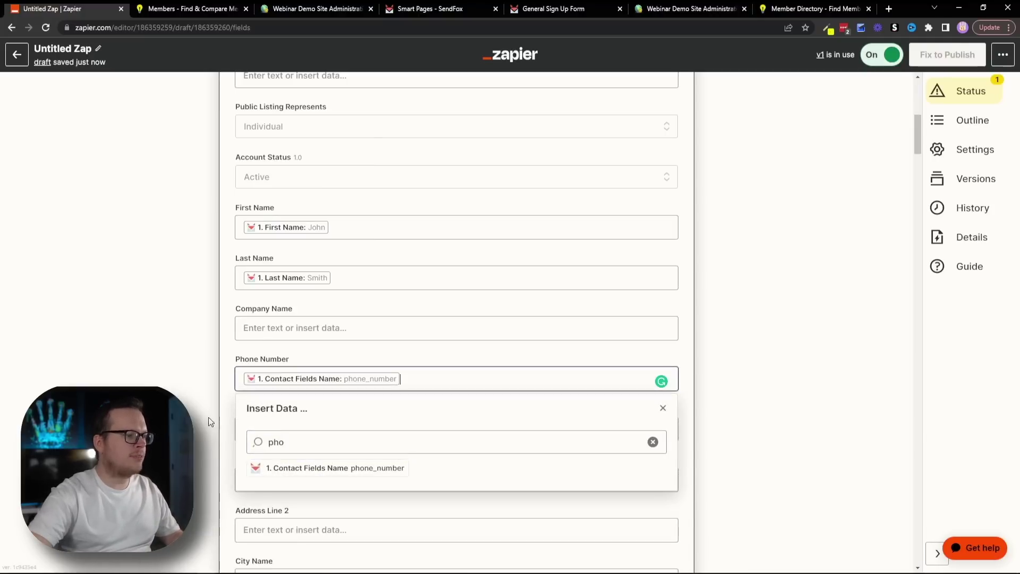
left_click(199, 416)
scroll(202, 415, "up", 1)
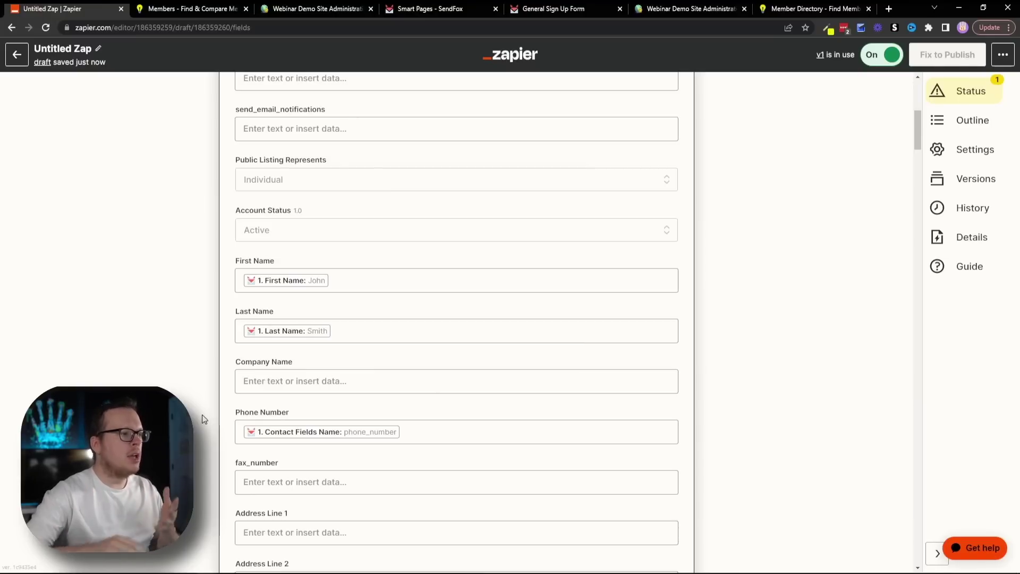
scroll(202, 414, "down", 1)
scroll(197, 412, "up", 1)
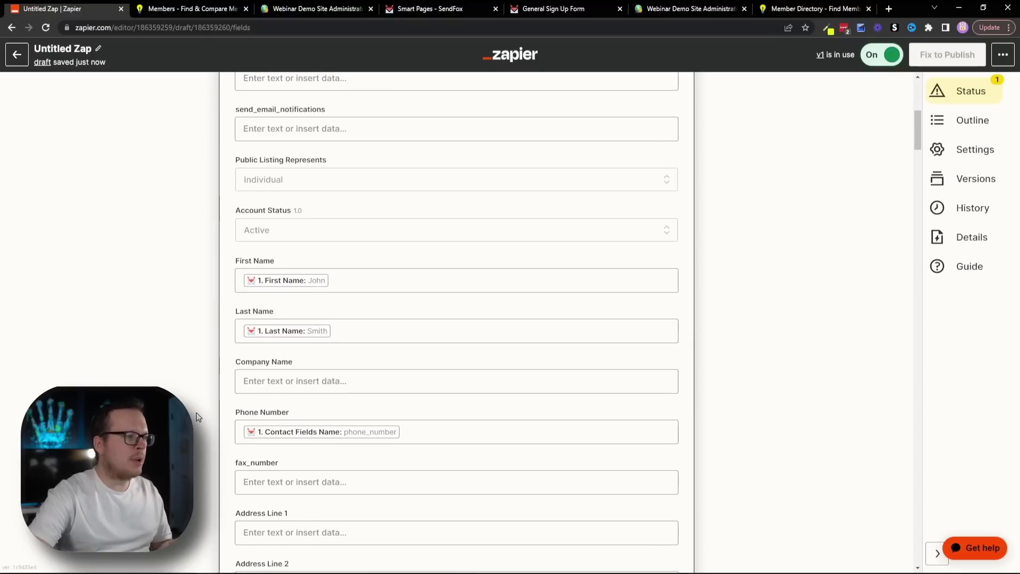
scroll(214, 425, "up", 2)
scroll(213, 421, "up", 1)
scroll(212, 420, "up", 1)
scroll(209, 420, "down", 1)
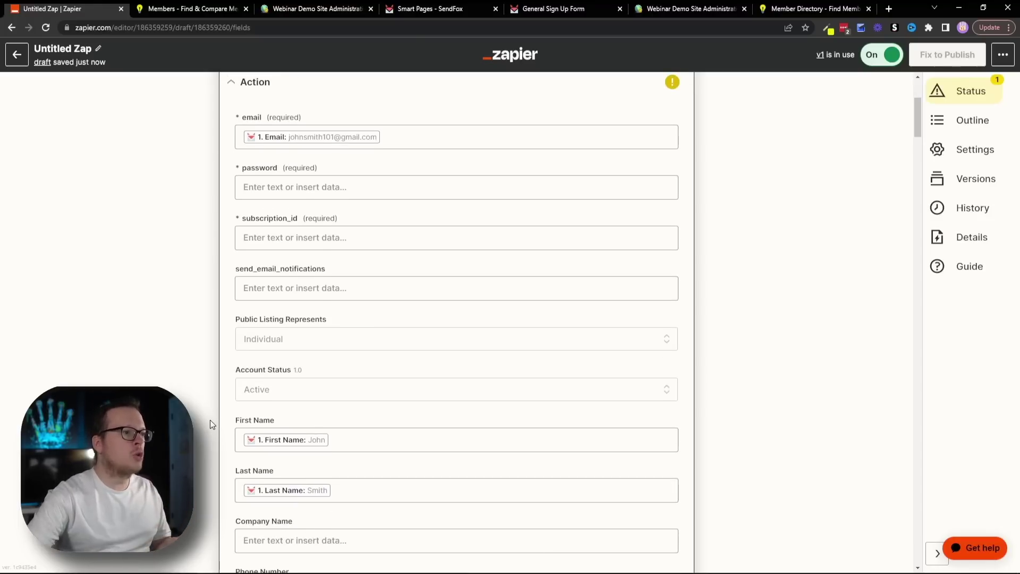
scroll(210, 420, "down", 1)
scroll(210, 419, "down", 2)
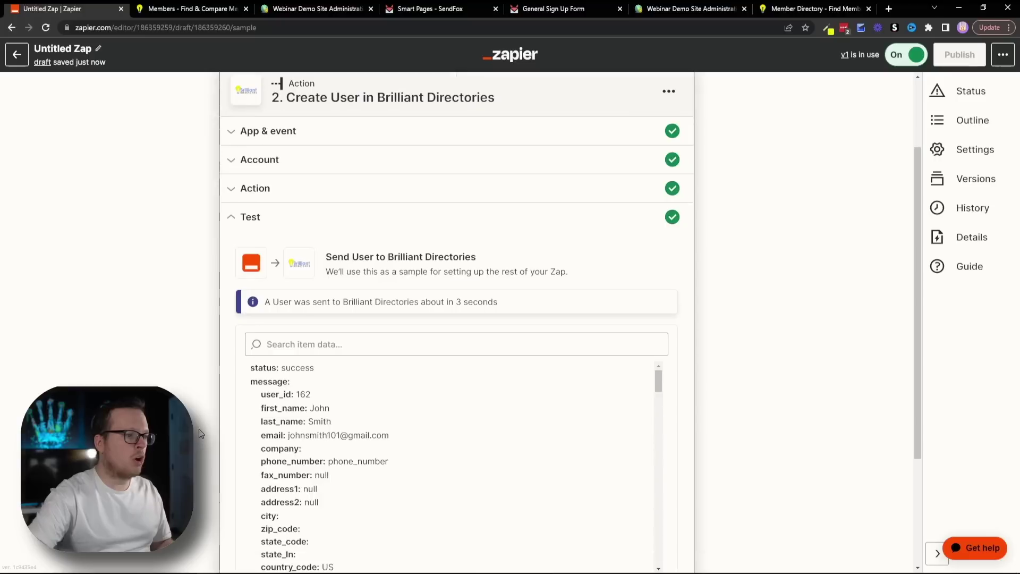
scroll(265, 309, "down", 1)
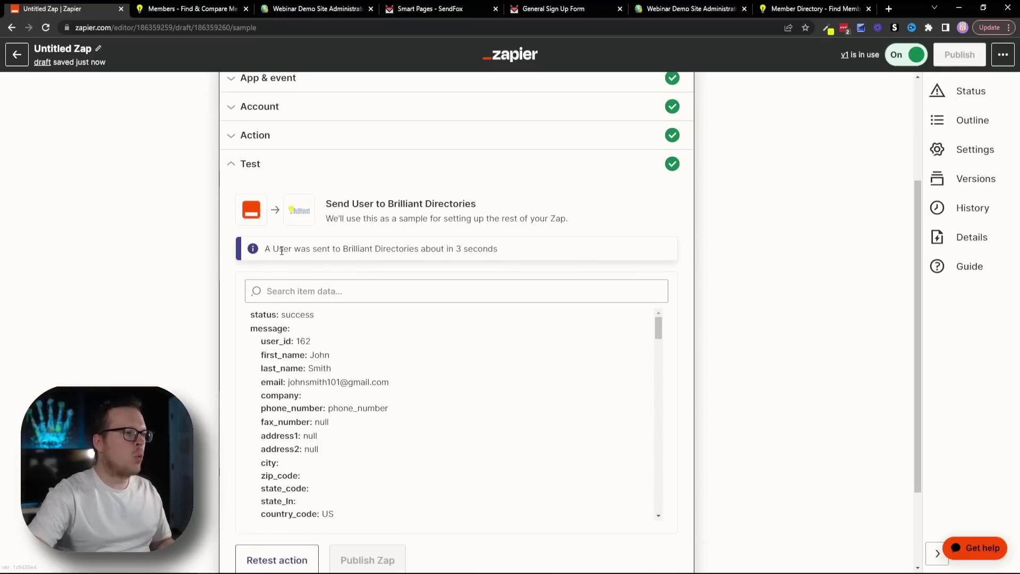
Review the successful John Smith test result, then close it to return to the zap steps
left_click_drag(305, 255, 433, 254)
left_click(158, 308)
scroll(337, 329, "down", 1)
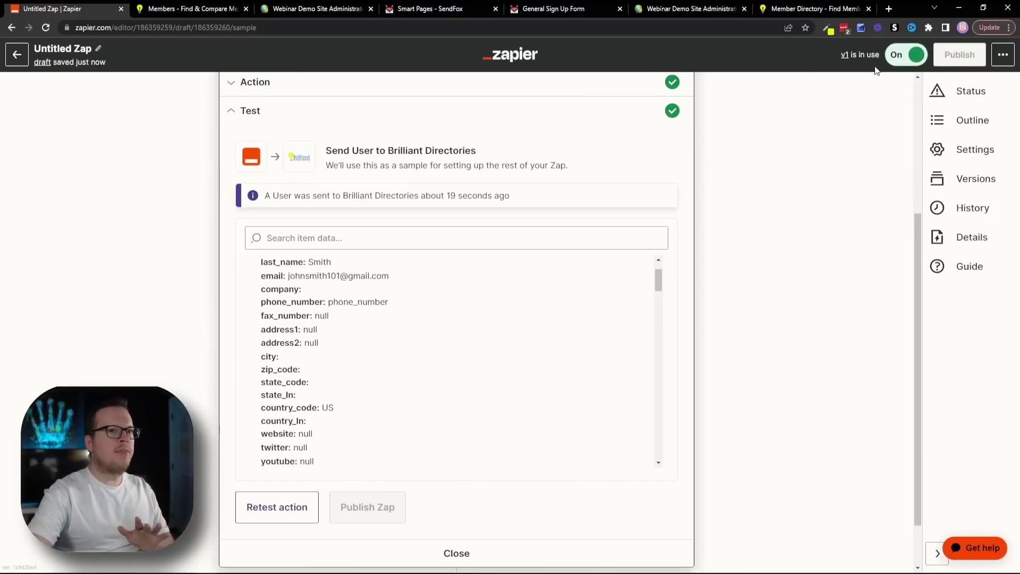
scroll(437, 425, "up", 1)
scroll(529, 402, "up", 2)
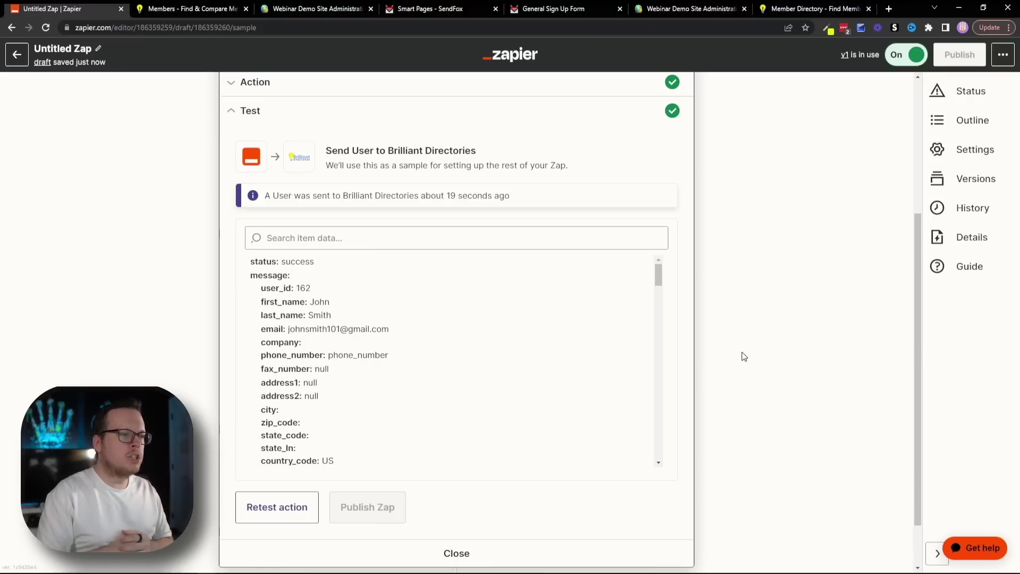
left_click(463, 555)
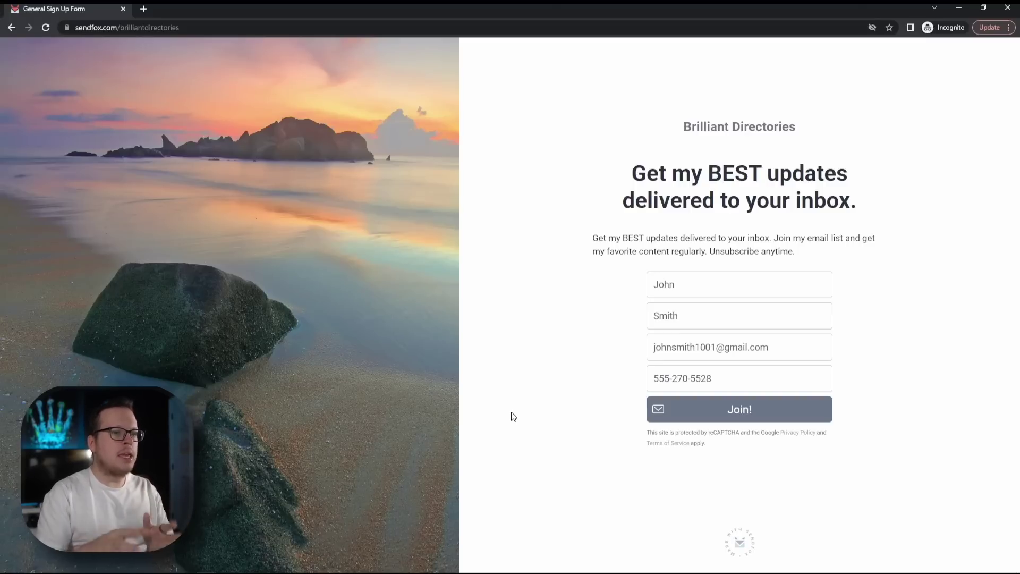
Submit John Smith's completed SendFox sign-up form with Join!
left_click(690, 421)
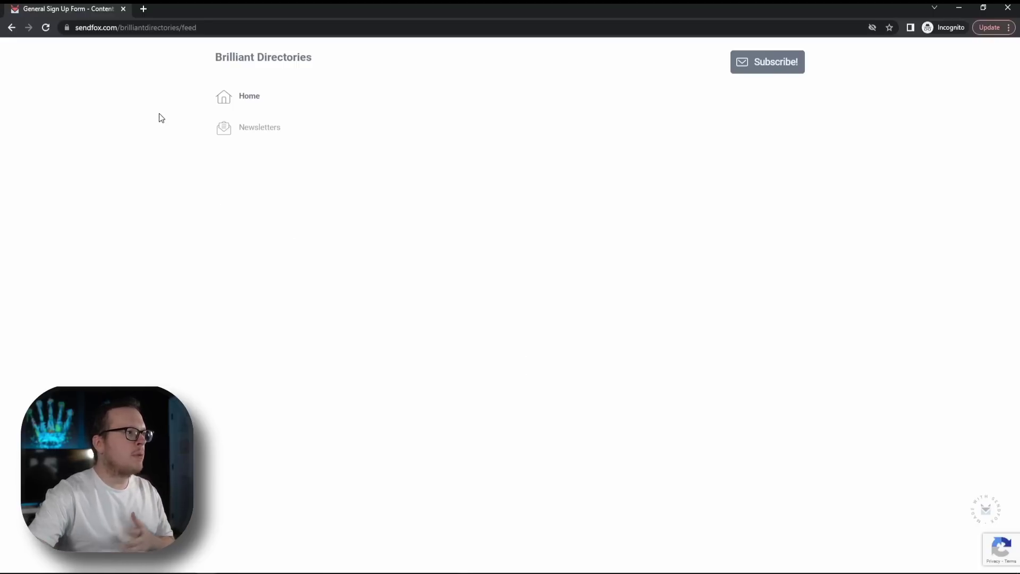
Reload the Brilliant Directories member directory in the main browser window to look for John Smith
key("alt+Tab")
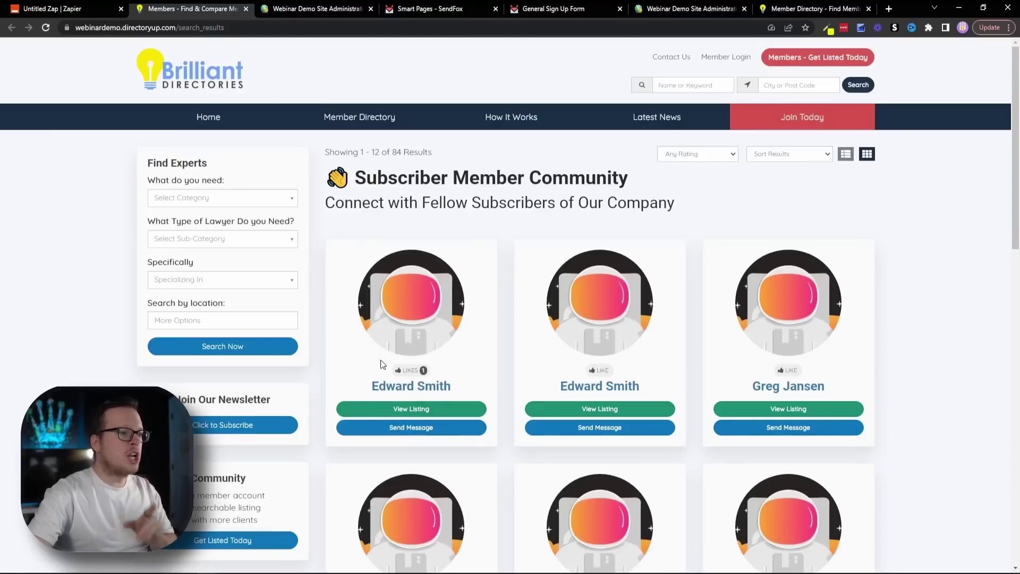
left_click(45, 29)
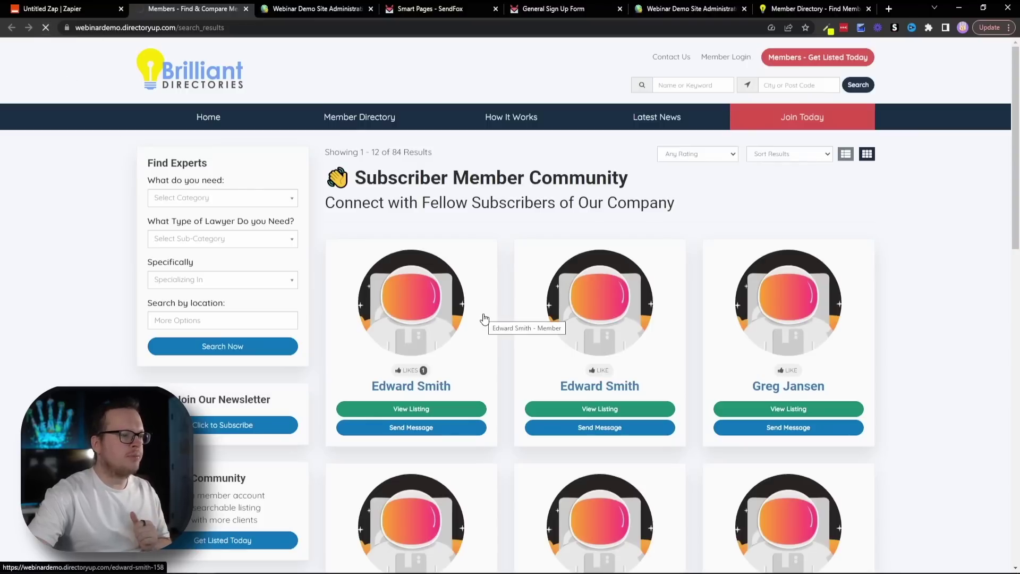